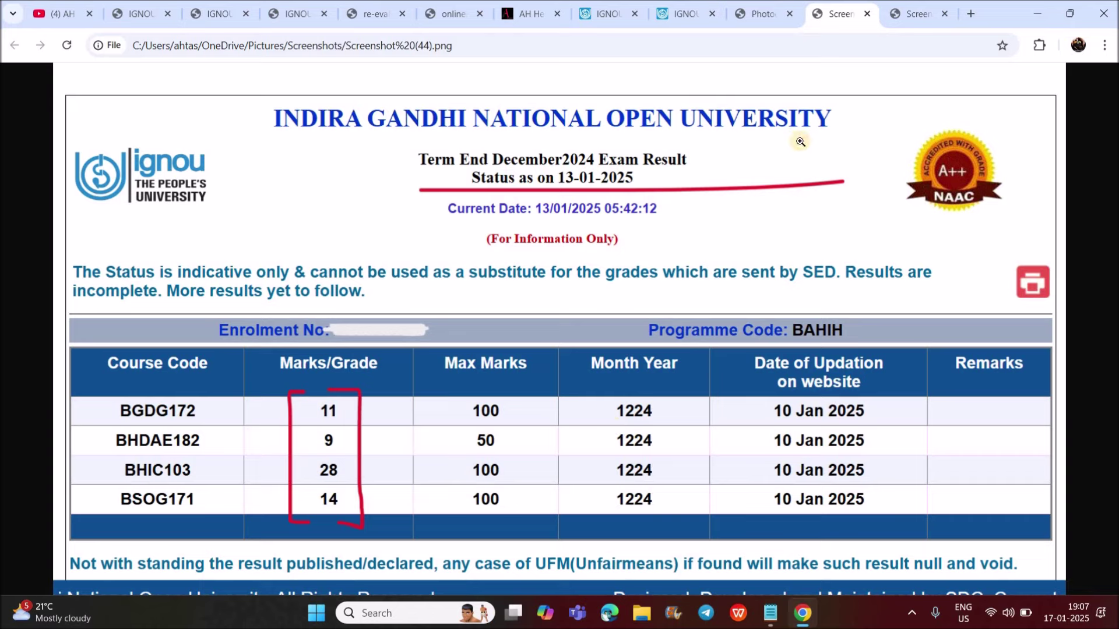
Look through pages 8 to 11 of the Photocopy of Answer Sheet PDF
click(757, 13)
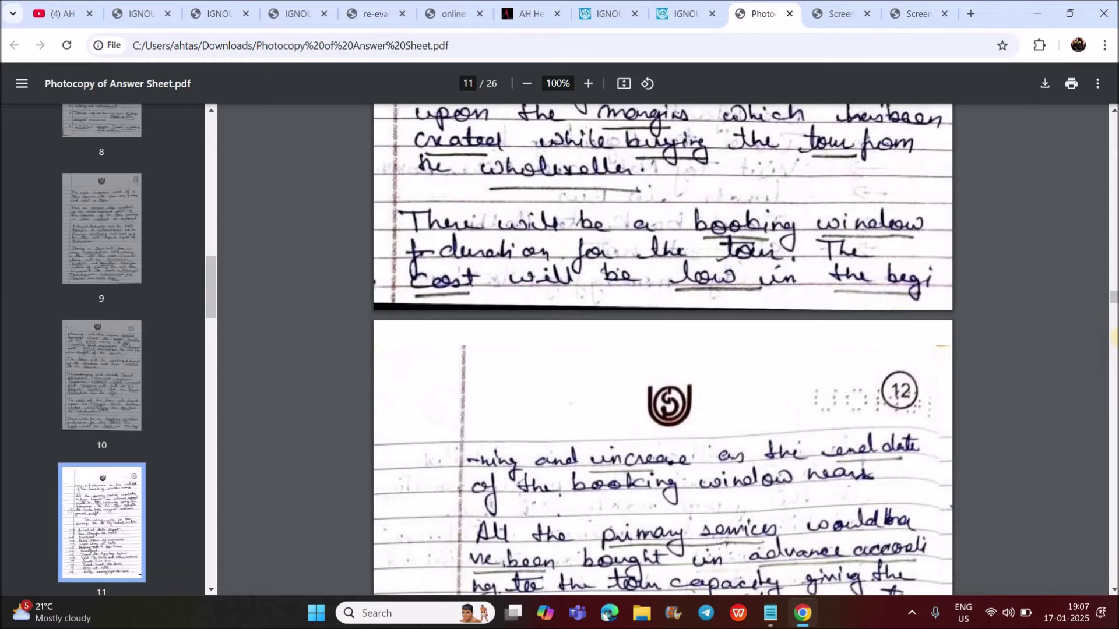
scroll(1082, 358, up, 1)
scroll(833, 358, up, 7)
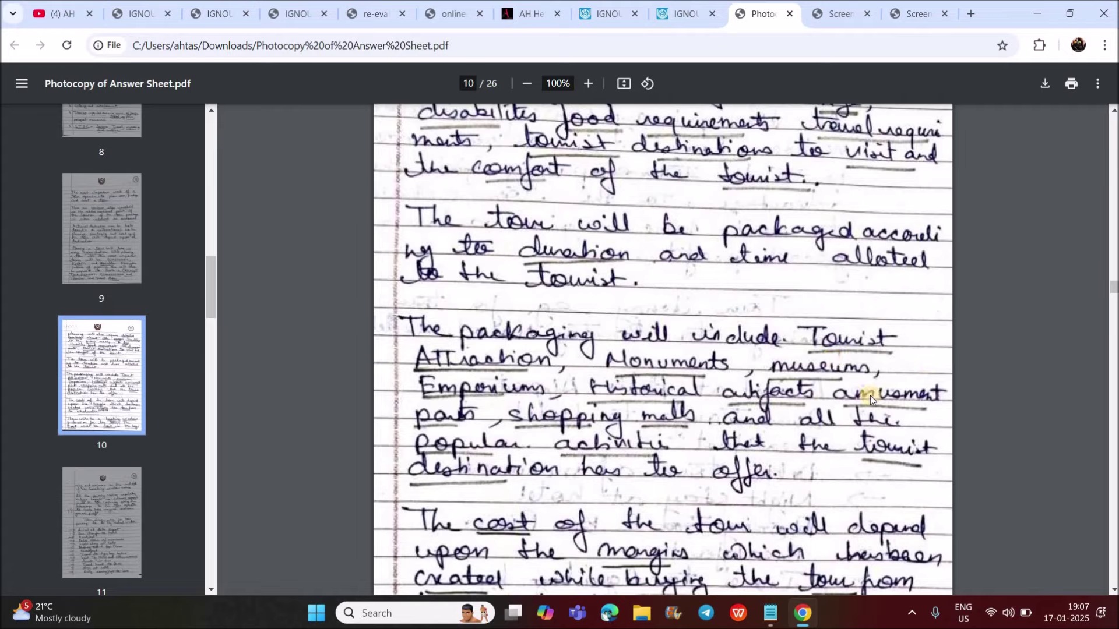
scroll(870, 396, up, 8)
scroll(809, 404, up, 7)
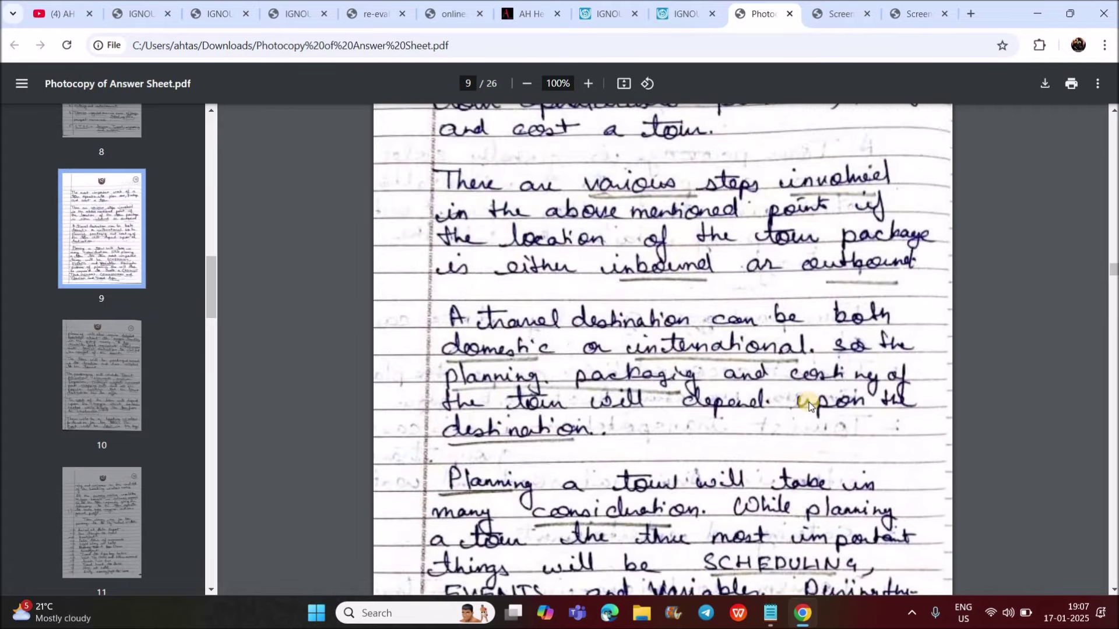
scroll(808, 404, up, 9)
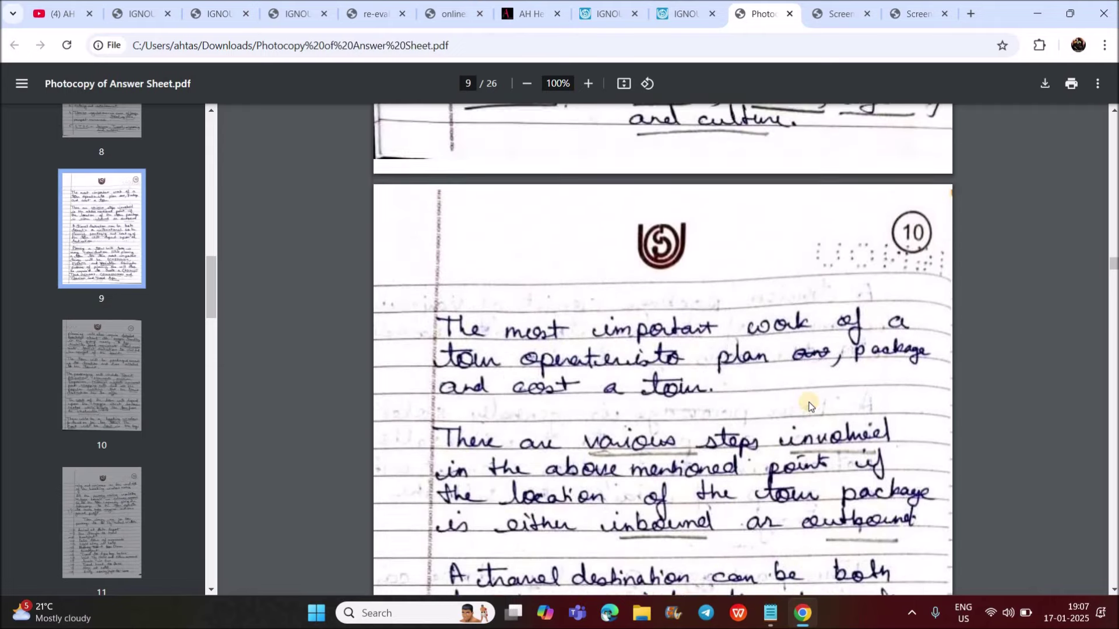
scroll(809, 403, up, 1)
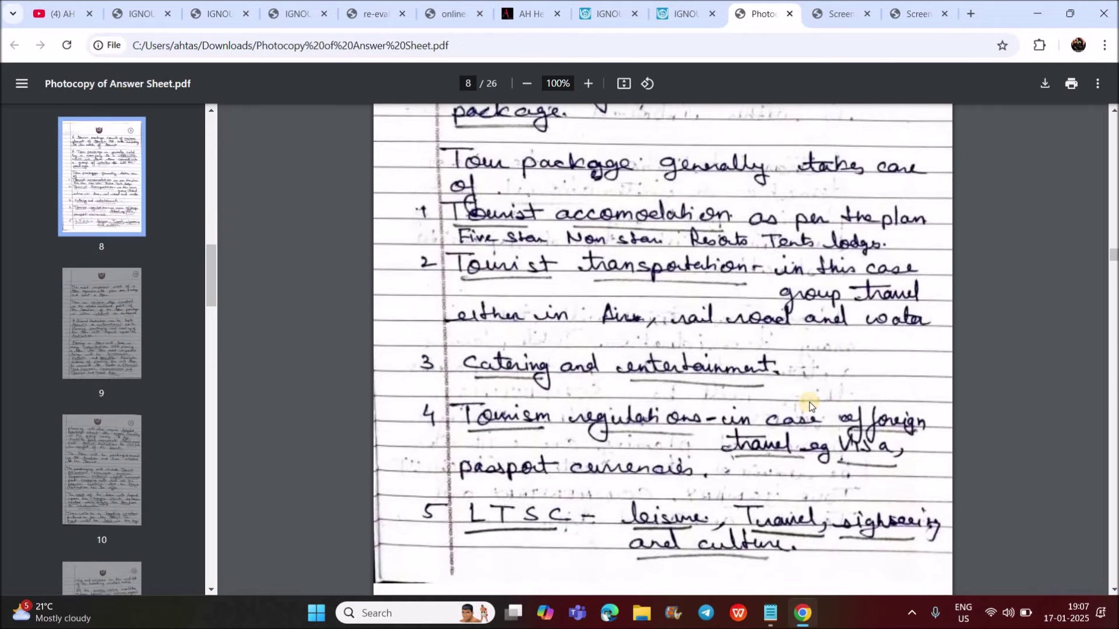
scroll(816, 403, down, 10)
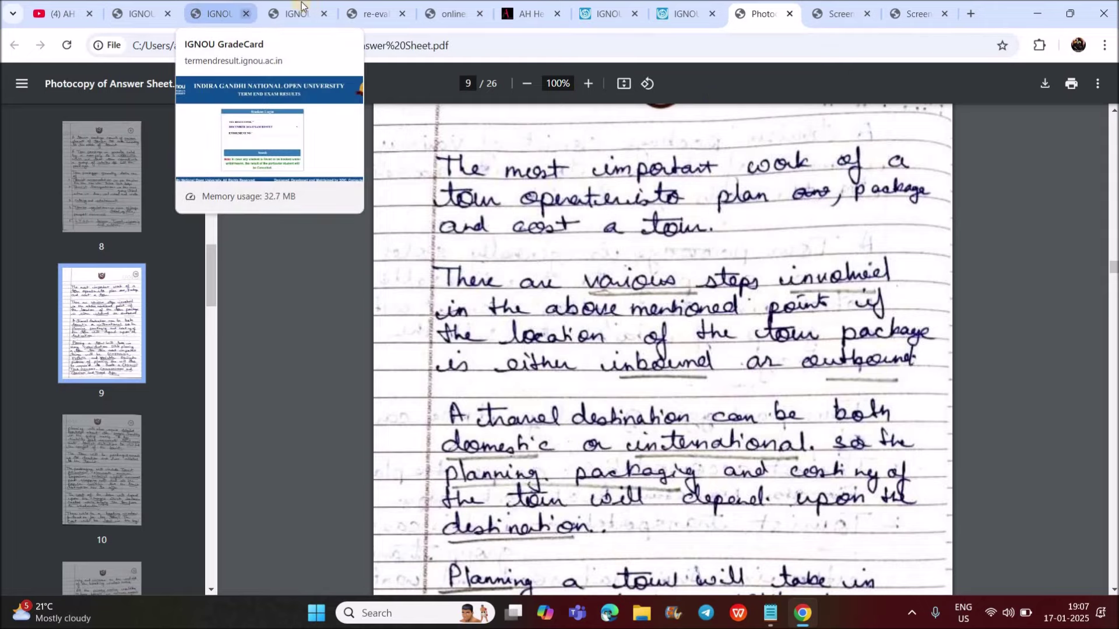
Switch to the AH-Helpline guide on December 2024 revaluation and answer sheet photocopies and select its web address
click(682, 14)
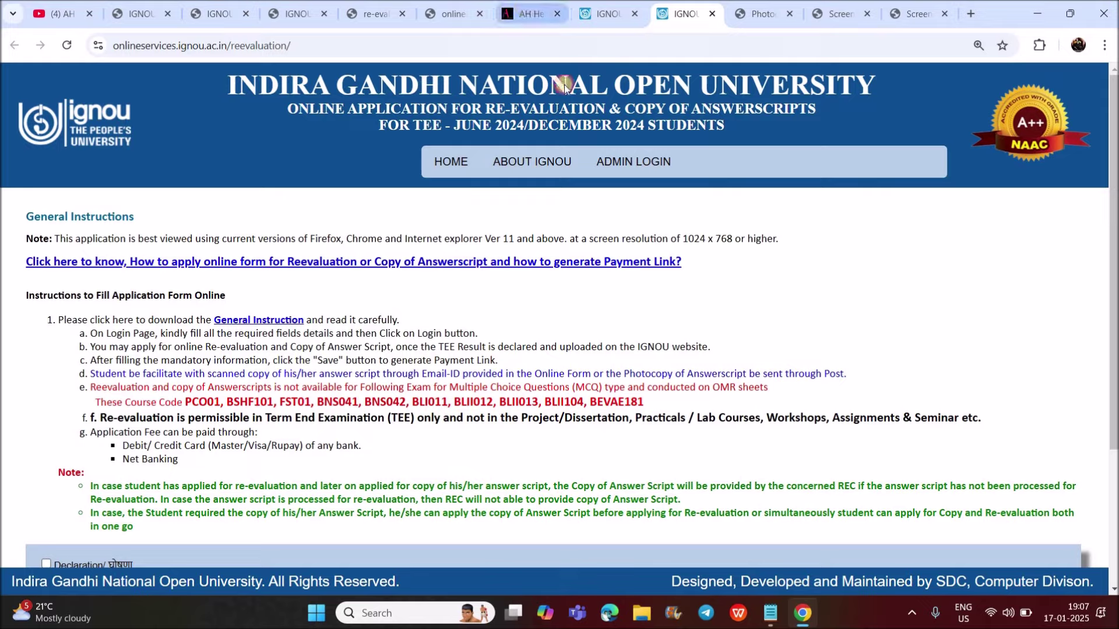
click(528, 14)
scroll(1113, 386, up, 7)
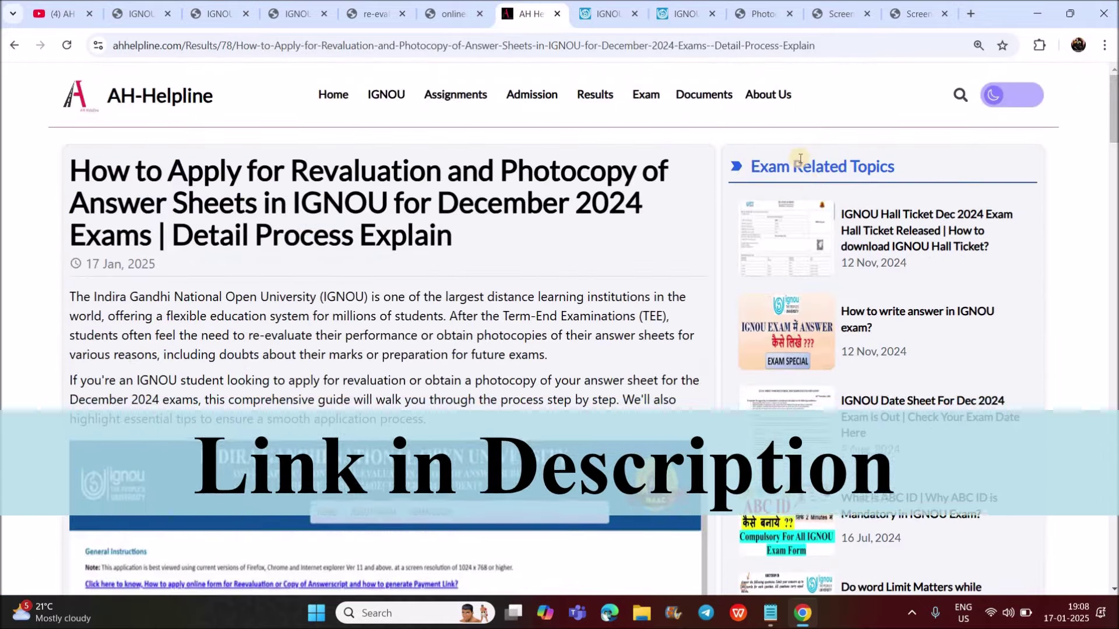
click(548, 44)
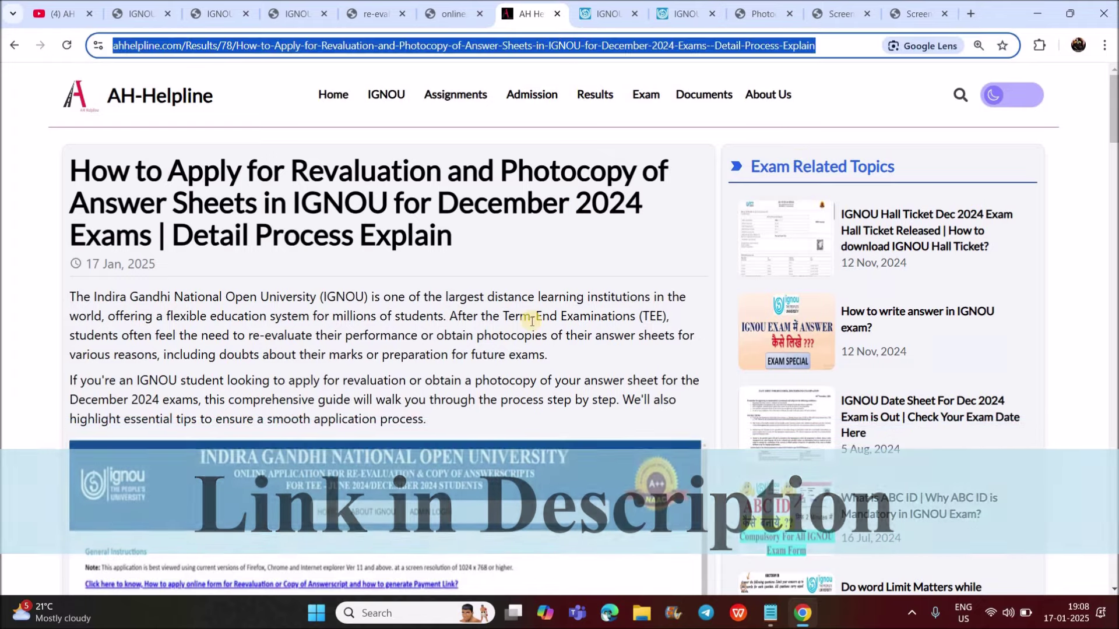
Read the guide's eligibility criteria, deadlines, required documents, application process and payment steps down to the direct application link
scroll(545, 313, down, 1)
scroll(567, 331, down, 12)
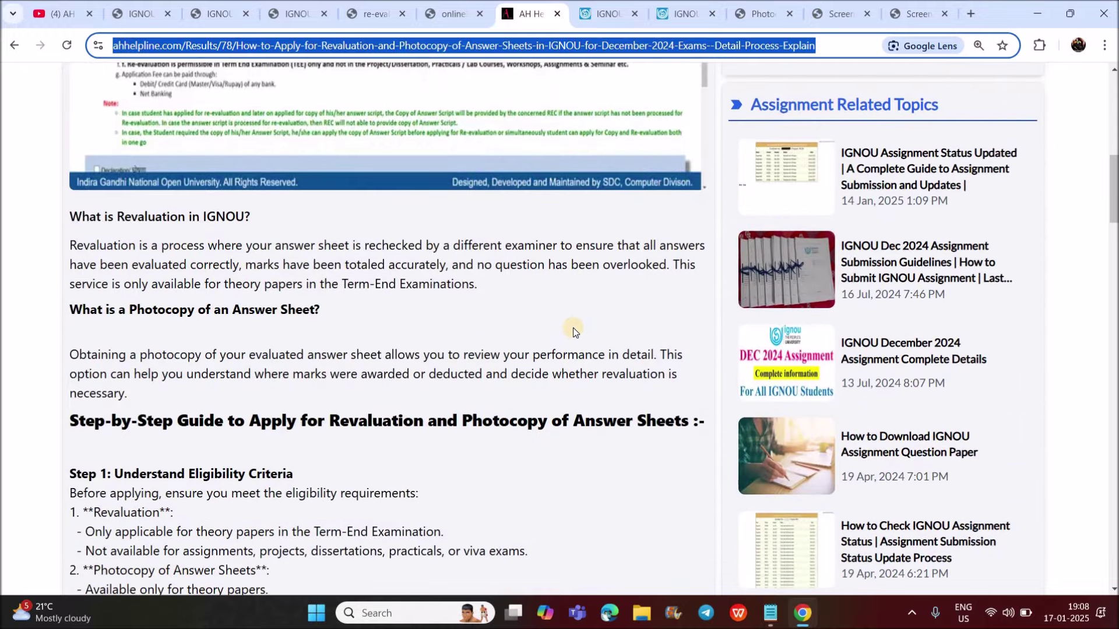
scroll(573, 331, down, 3)
scroll(573, 331, down, 4)
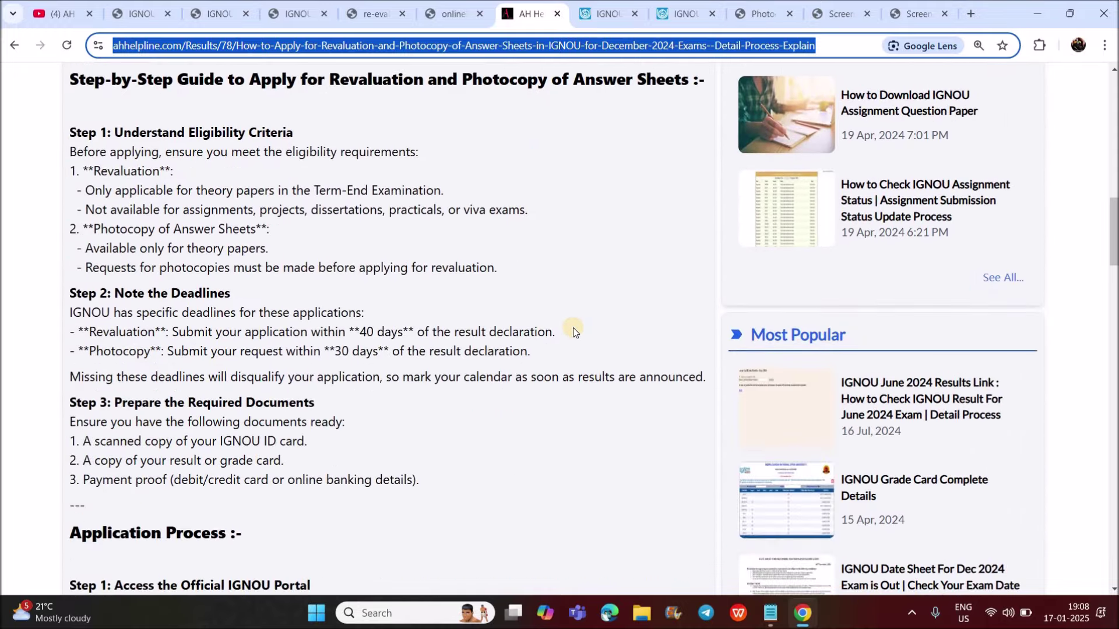
scroll(572, 327, down, 5)
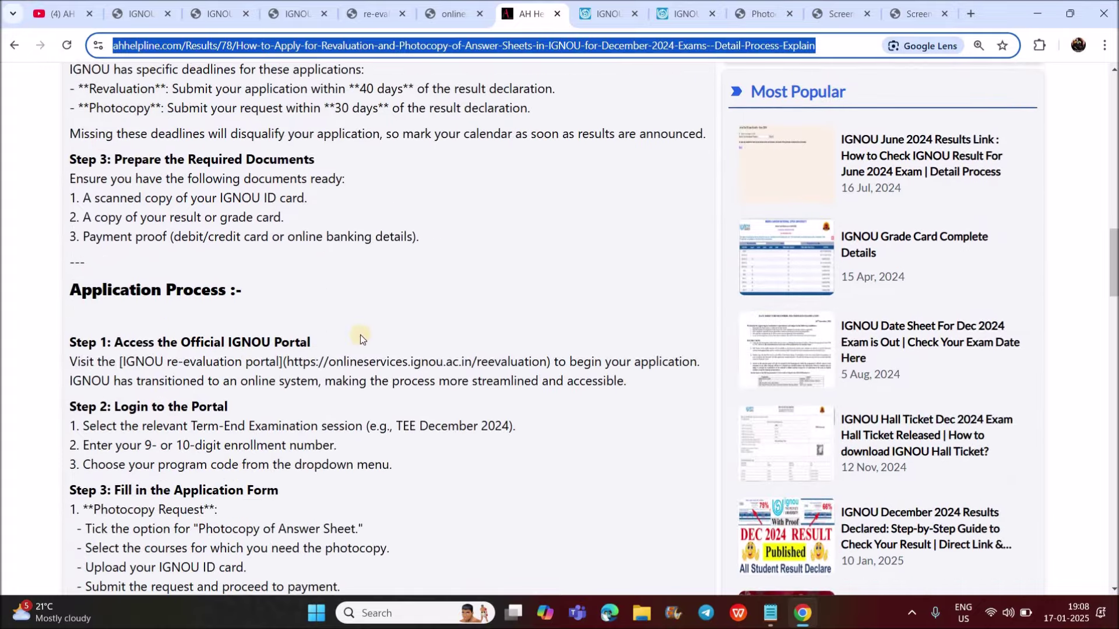
scroll(527, 345, down, 3)
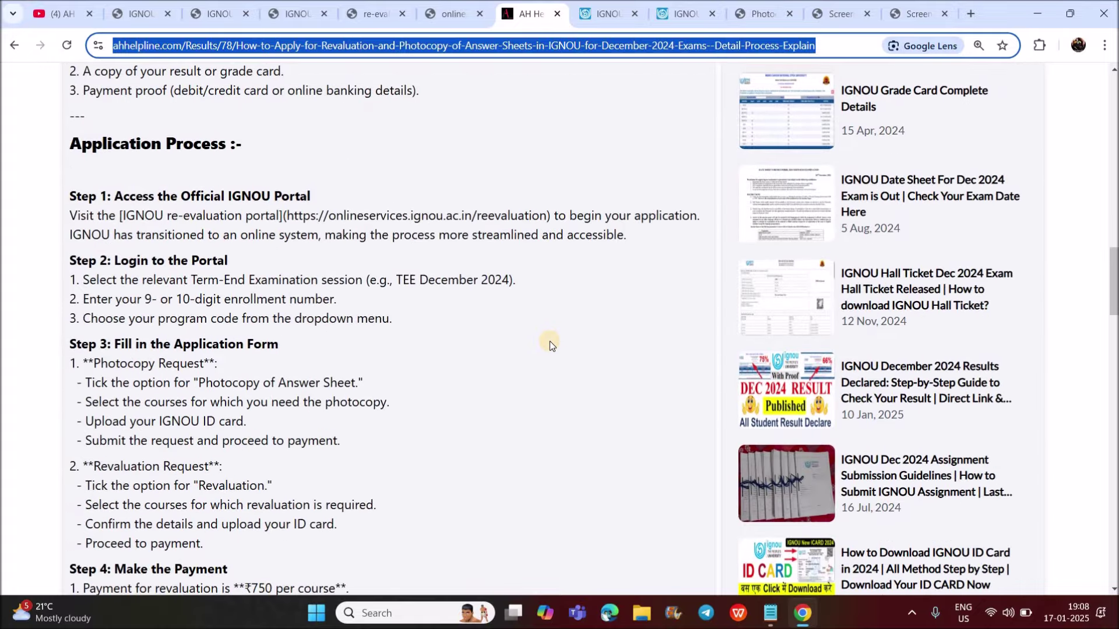
scroll(550, 345, down, 4)
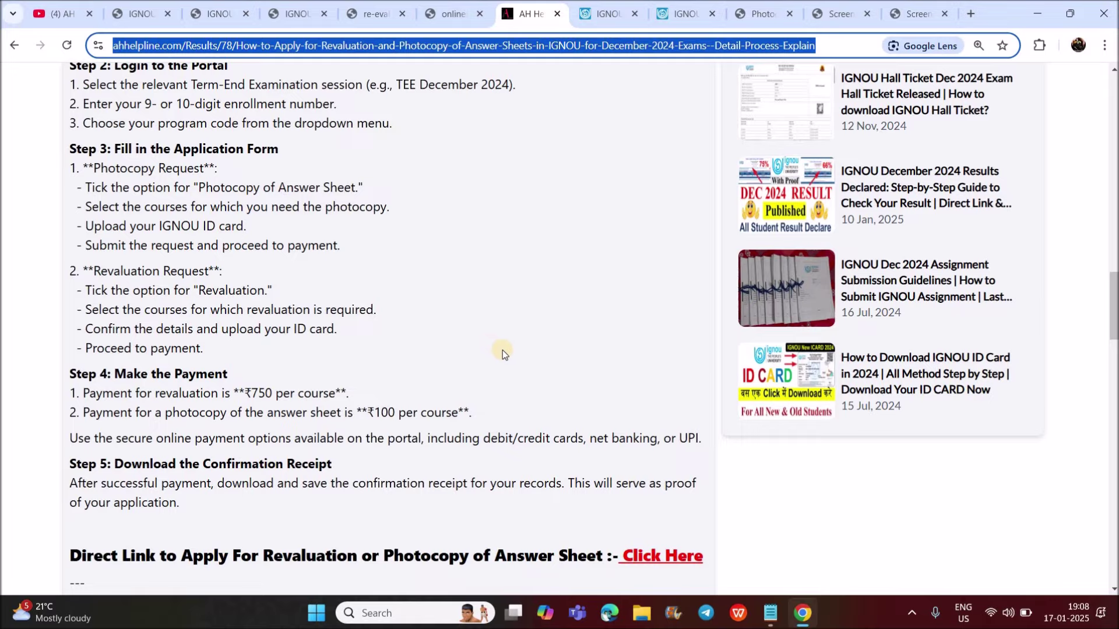
scroll(452, 299, down, 4)
scroll(458, 279, up, 8)
scroll(464, 315, down, 8)
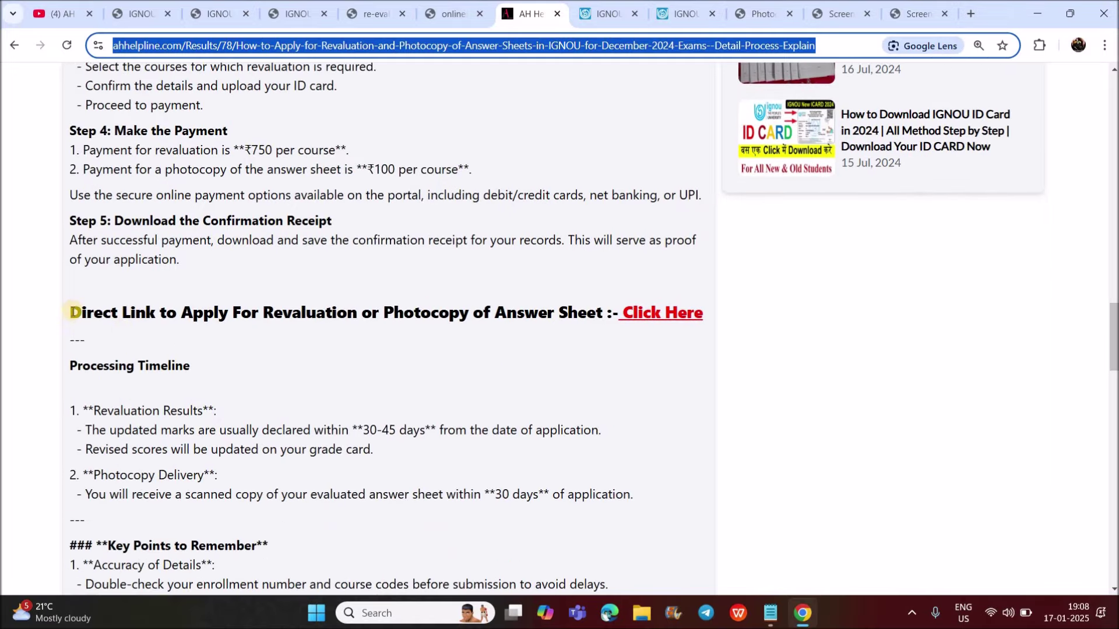
Open the guide's direct link to apply for revaluation or photocopy of the answer sheet
drag(490, 310, 608, 313)
click(644, 328)
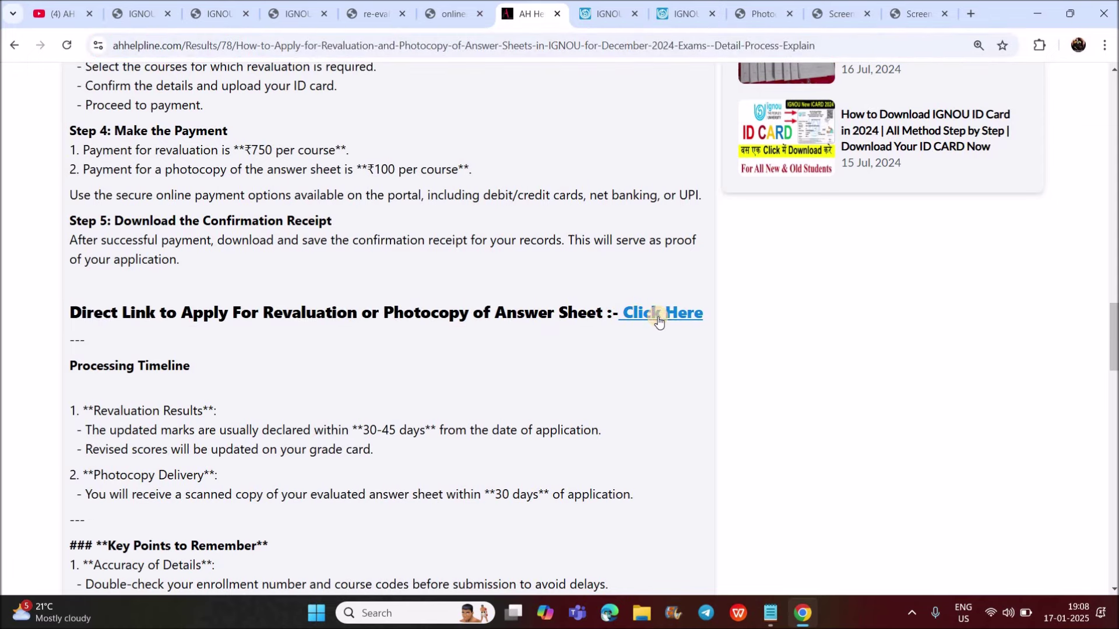
click(659, 321)
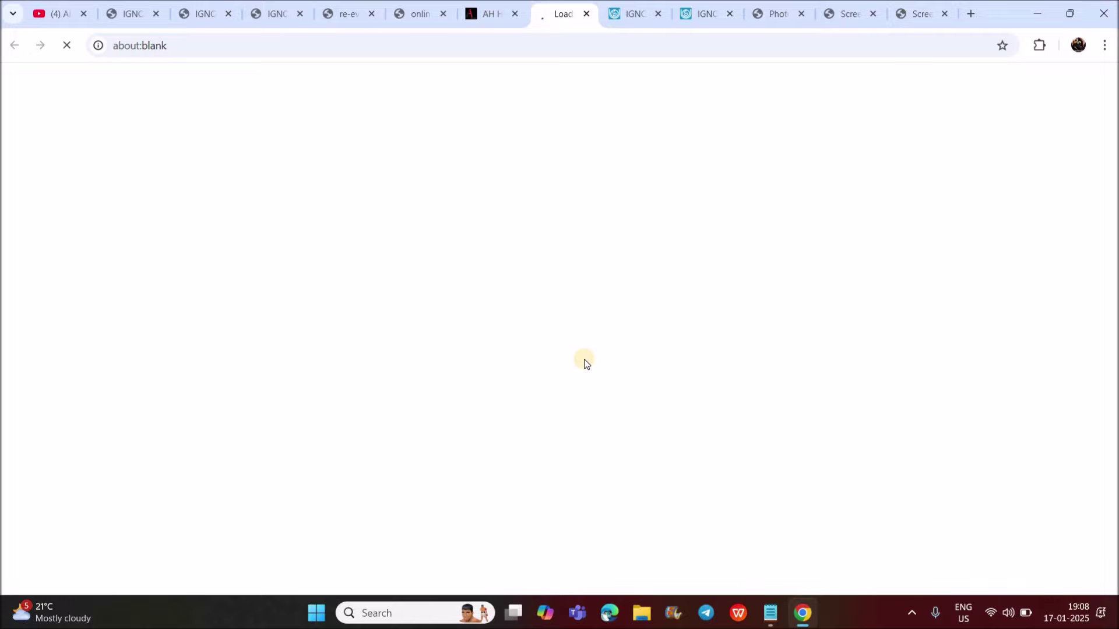
Check the answer sheet photocopy PDF around page 10 and return to the IGNOU re-evaluation instructions page
click(694, 13)
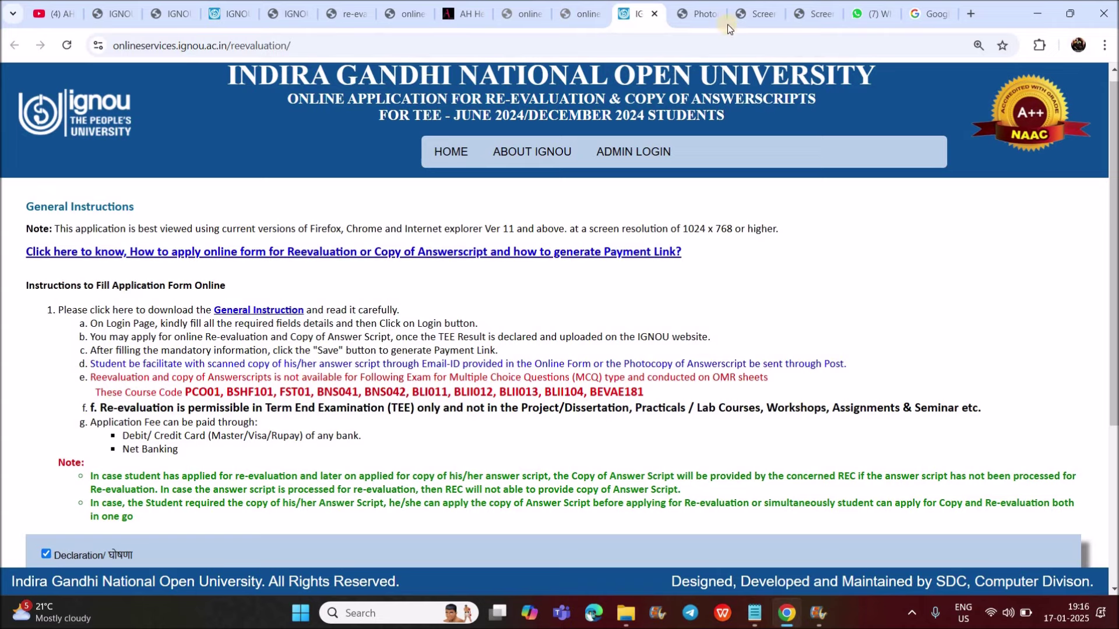
click(699, 14)
scroll(725, 282, down, 5)
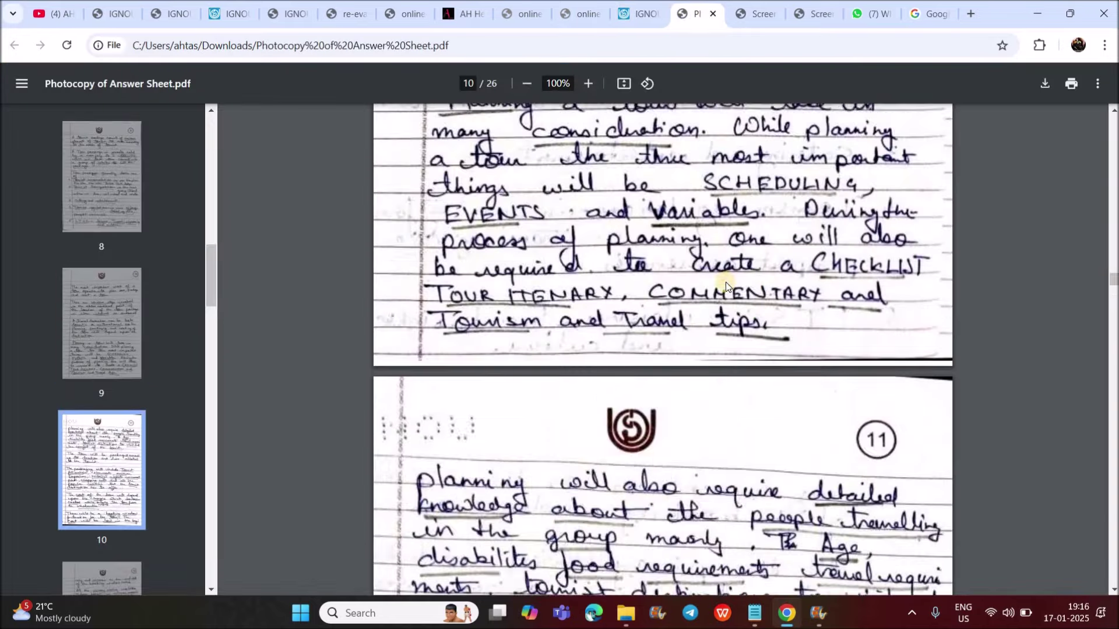
key(ctrl+shift+Tab)
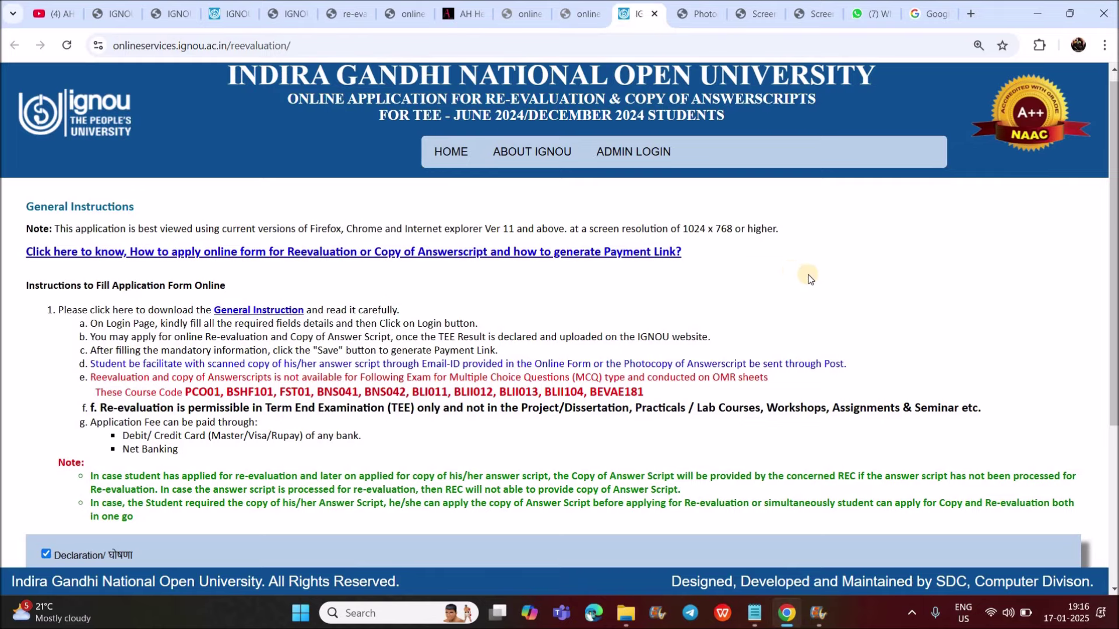
Return to the AH-Helpline guide and open the IGNOU re-evaluation portal through its direct application link
click(306, 41)
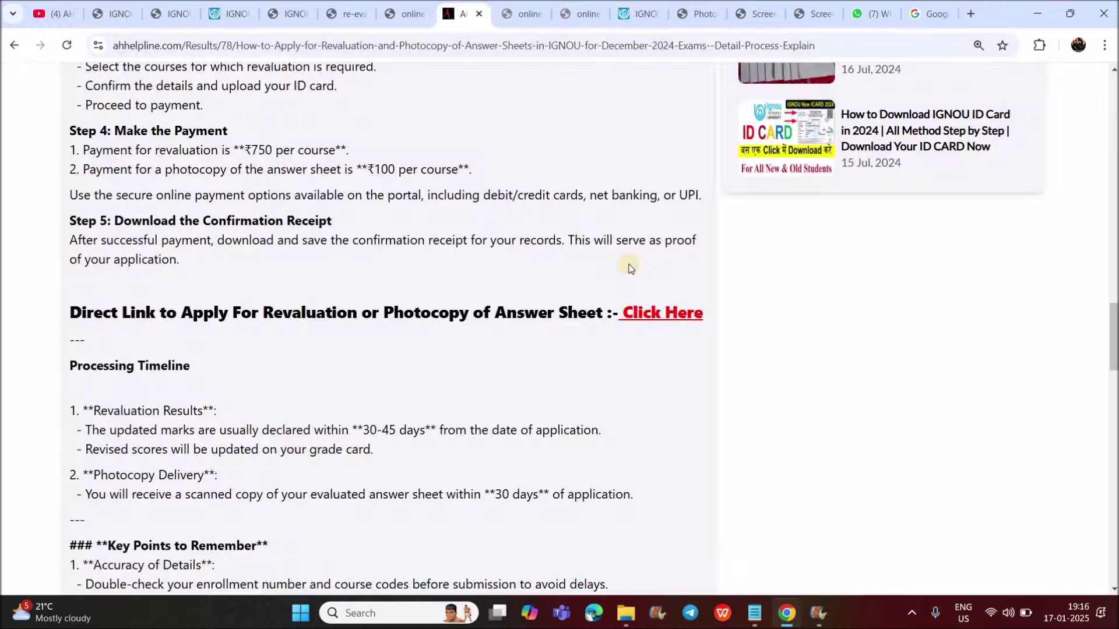
click(462, 13)
scroll(634, 274, up, 15)
scroll(644, 315, down, 10)
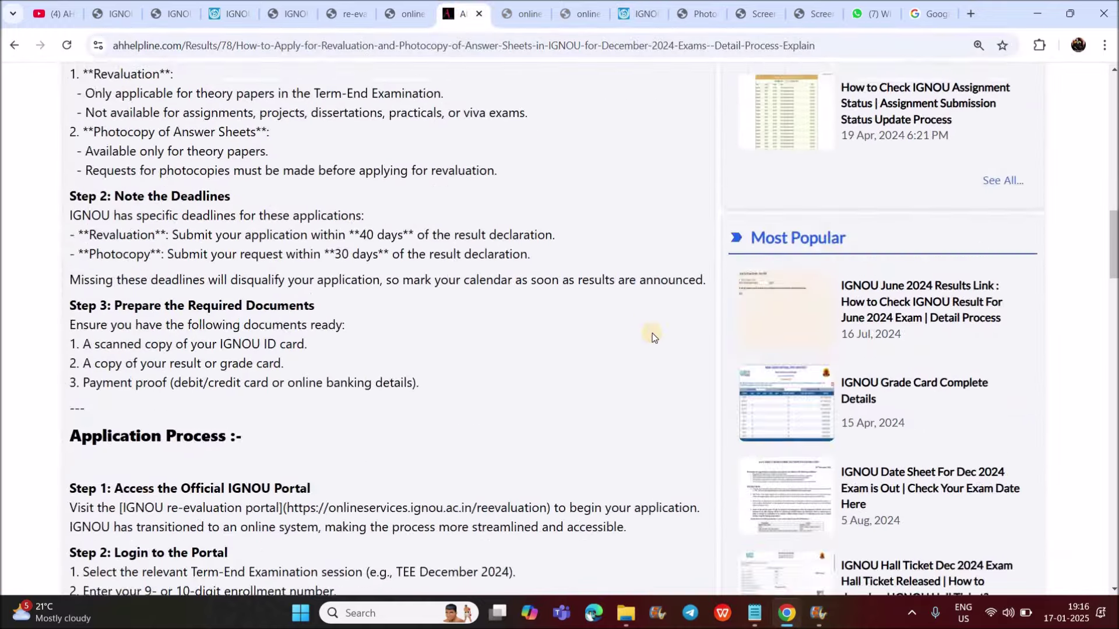
scroll(682, 477, down, 4)
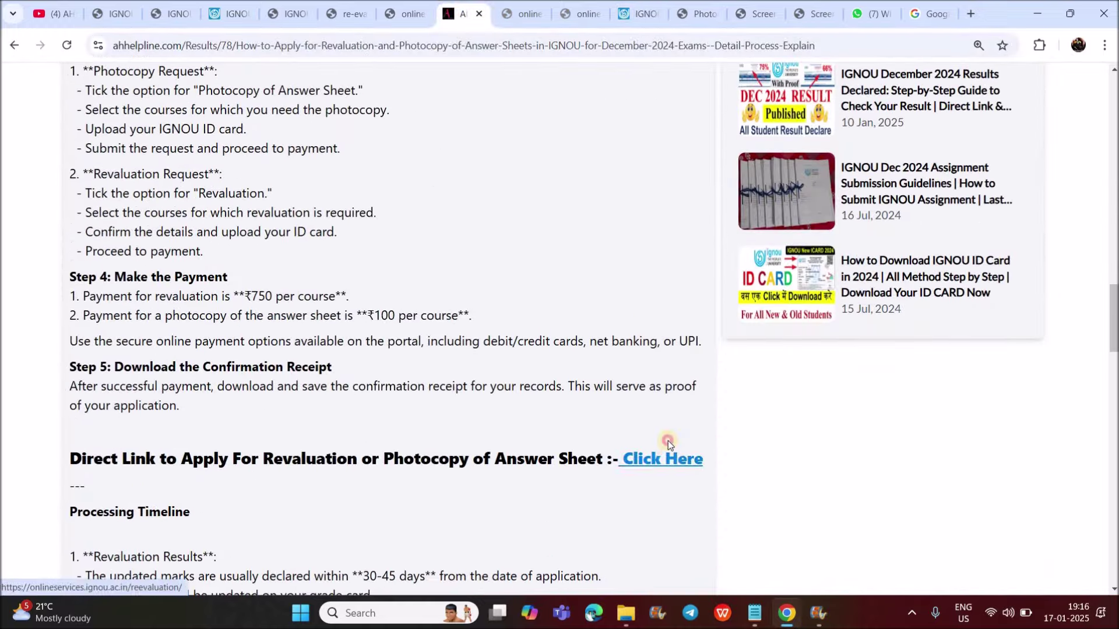
click(662, 458)
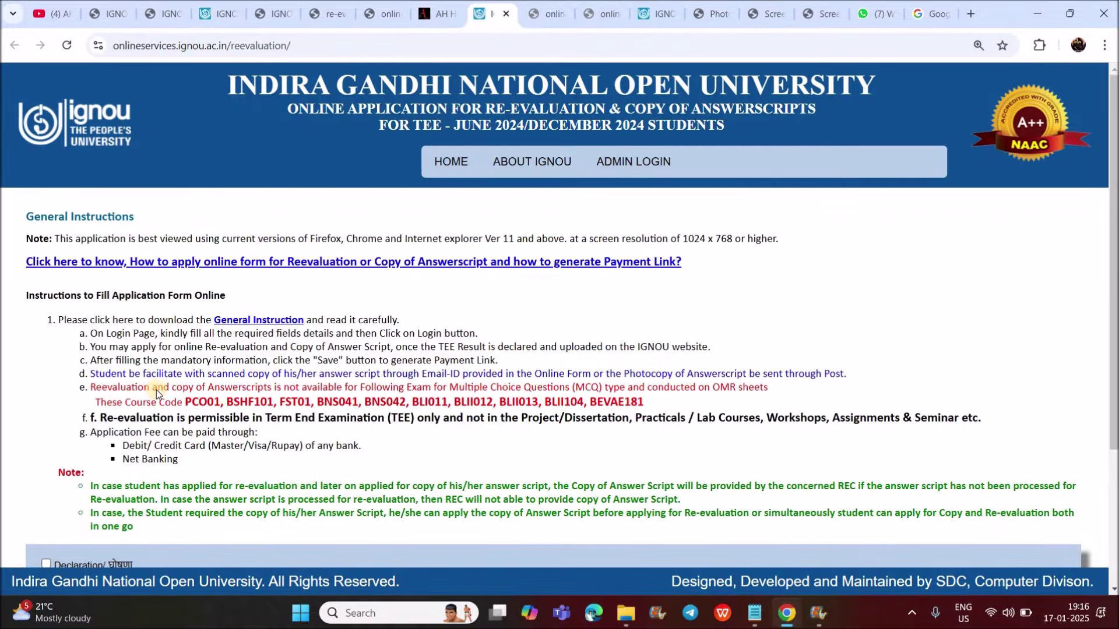
Accept the portal's declaration and proceed to the login form for TEE December 2024 exam students
scroll(156, 390, down, 2)
click(45, 374)
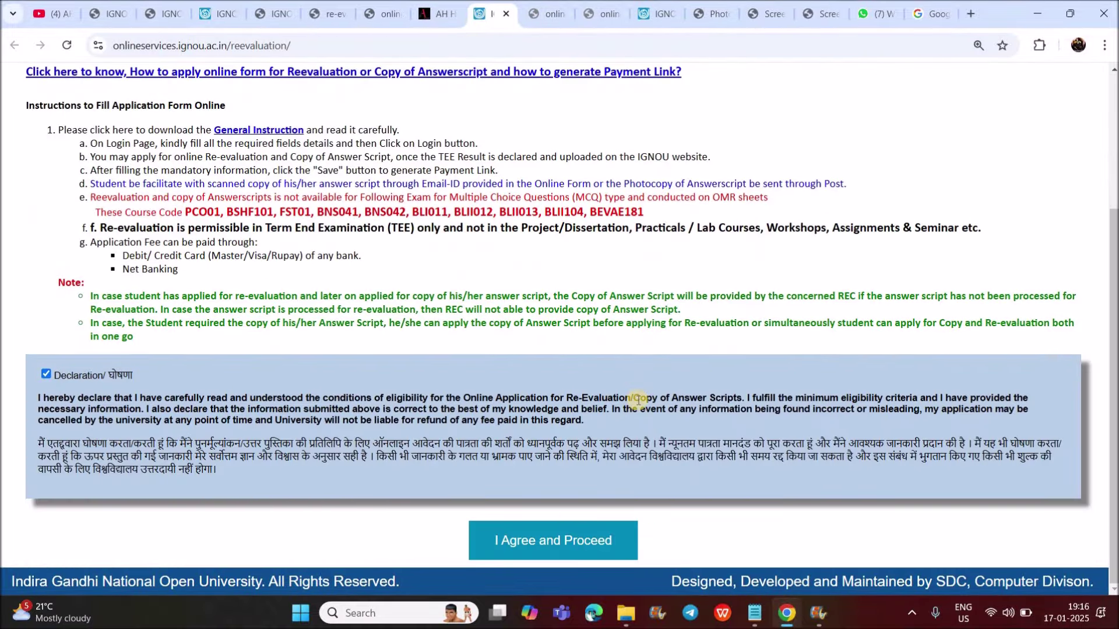
click(545, 531)
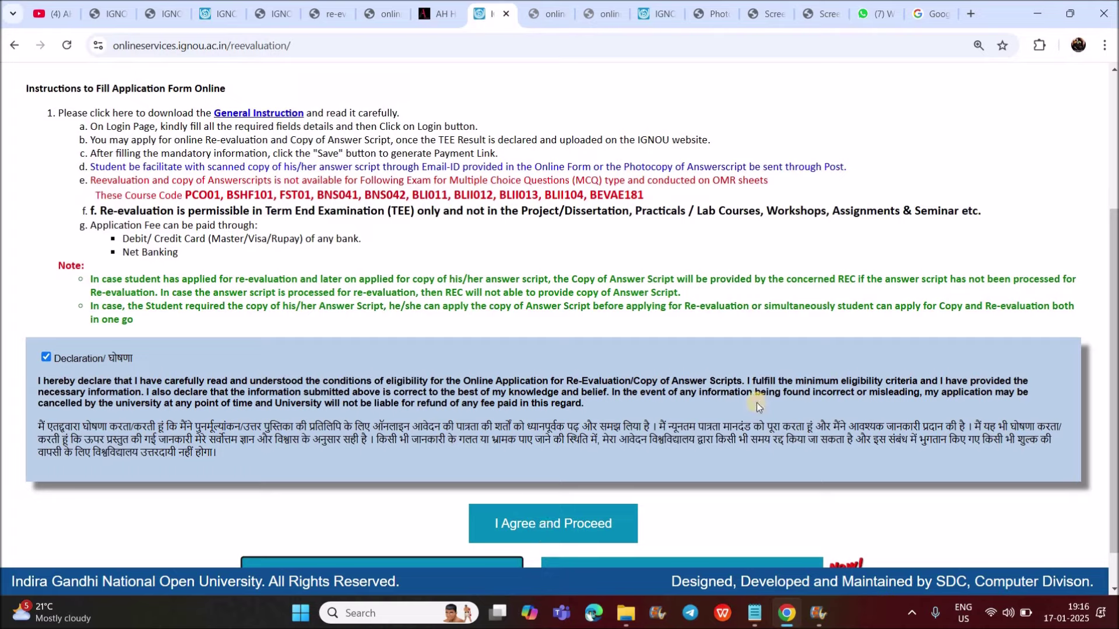
scroll(641, 513, down, 1)
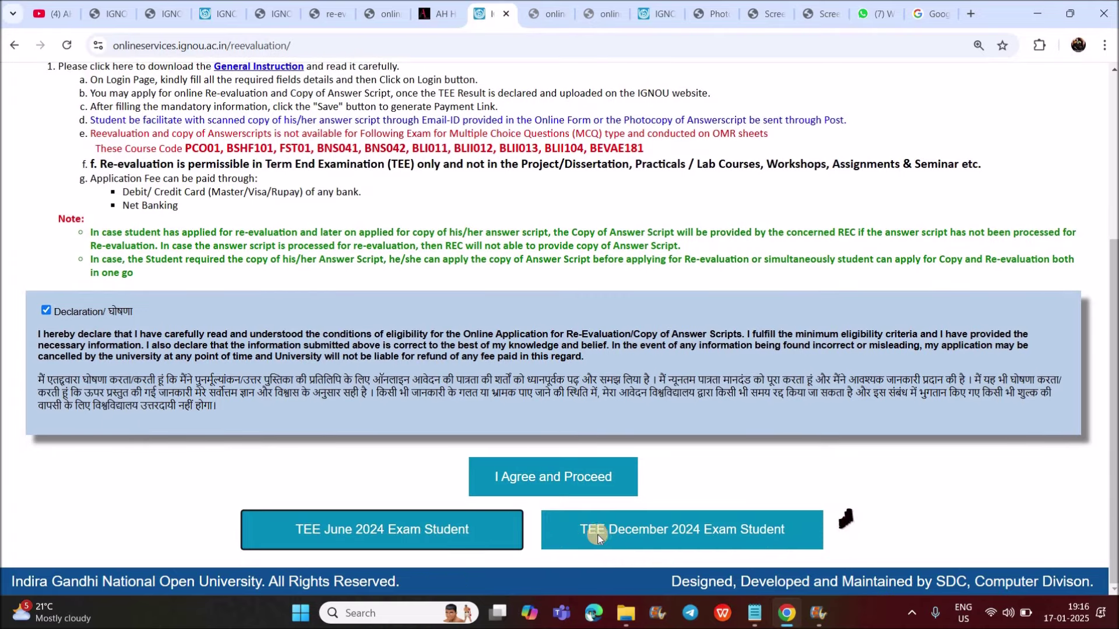
click(712, 532)
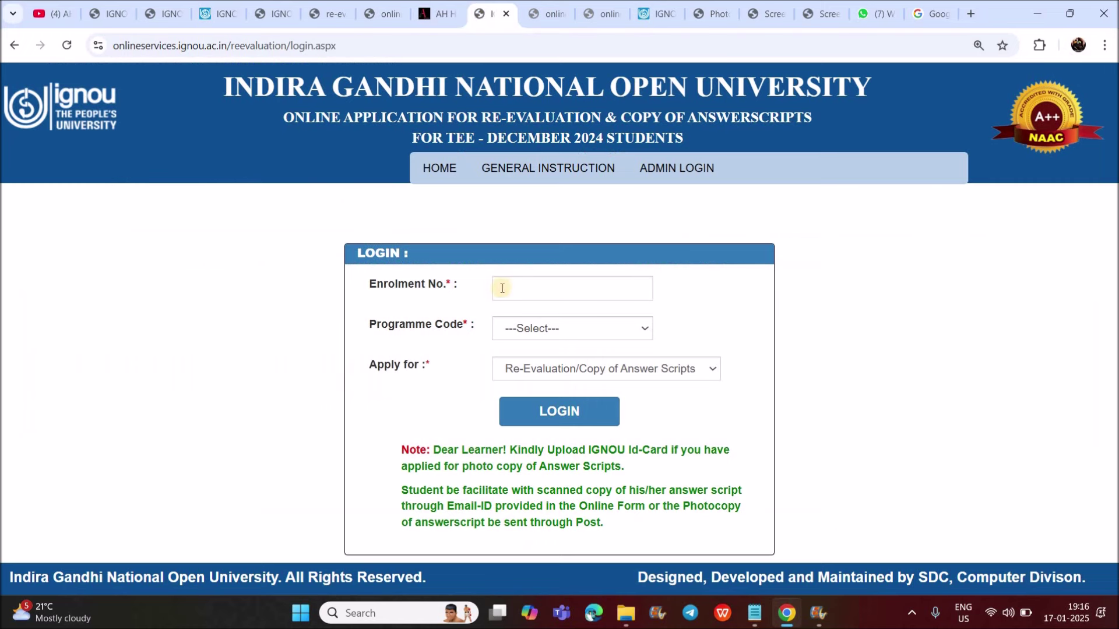
Look up programme code BACT in the login form and switch to the already opened re-evaluation application form
click(556, 322)
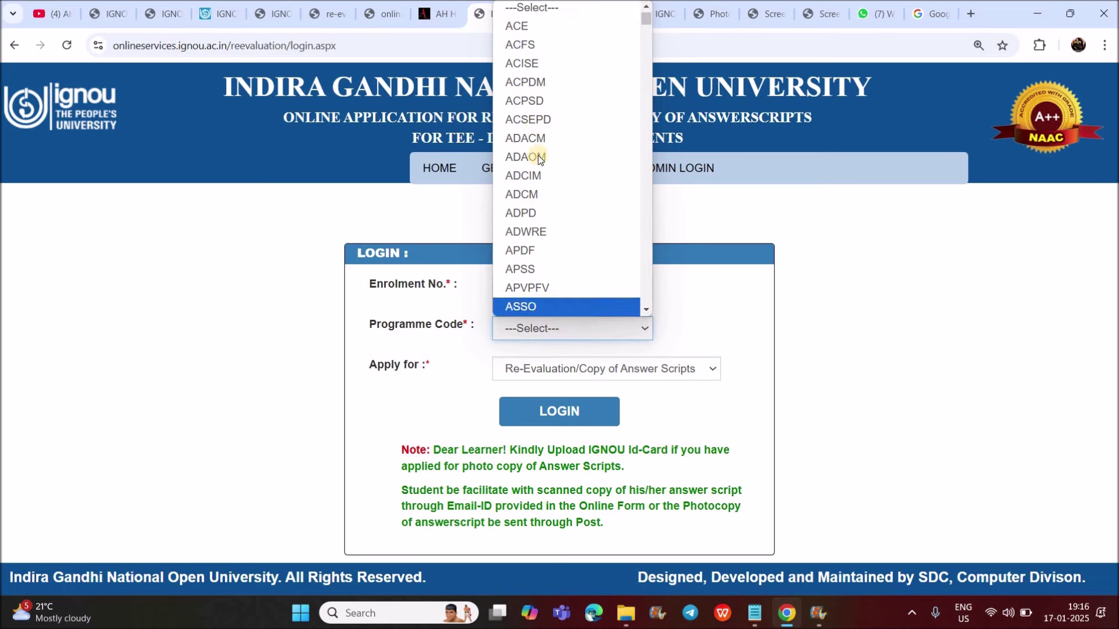
text(bact)
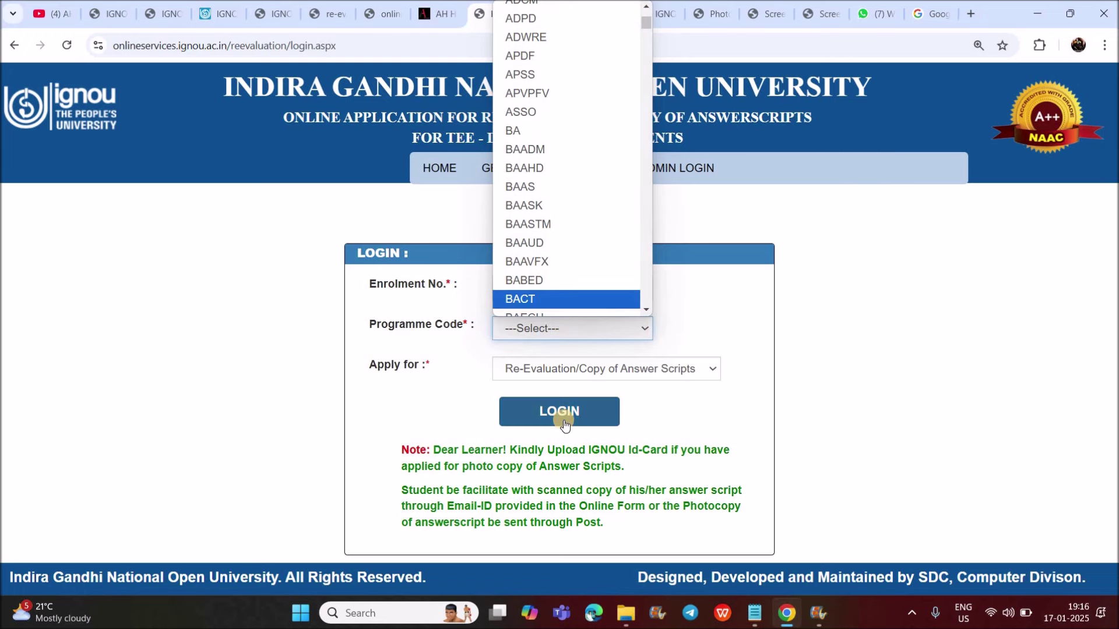
click(268, 14)
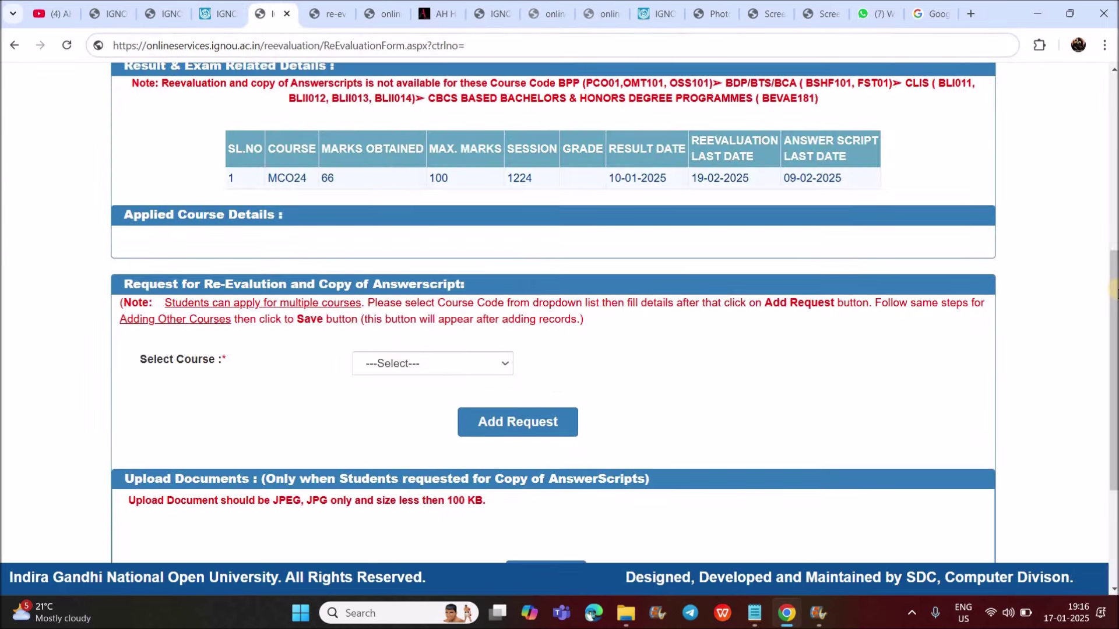
Review the form's result and exam details and check the course selection list for the re-evaluation request
drag(1113, 280, 1113, 256)
scroll(1113, 256, up, 1)
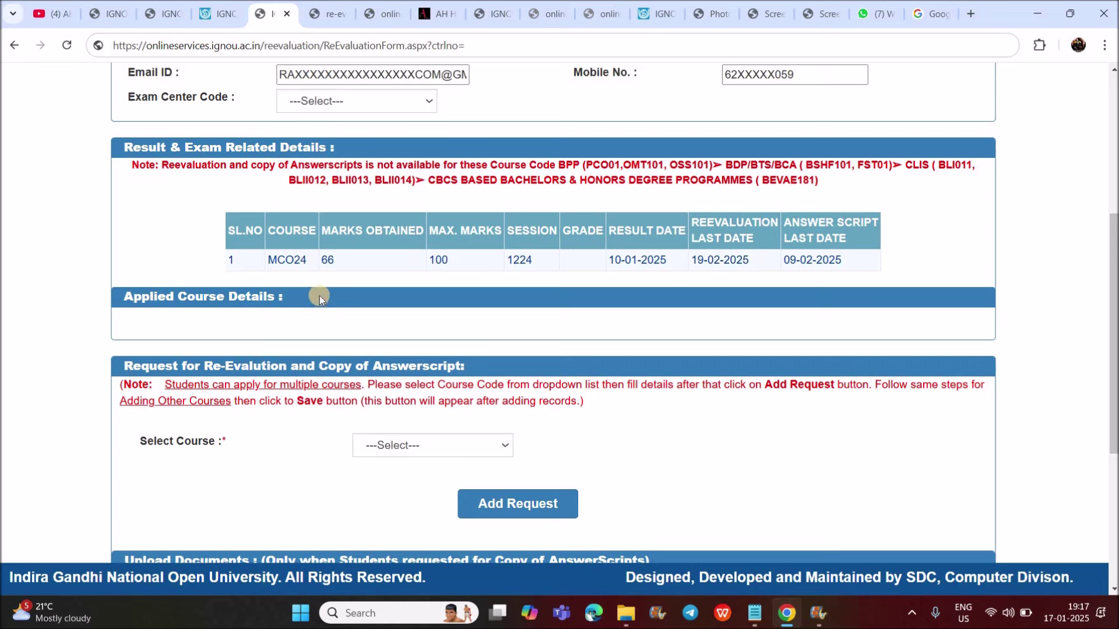
click(391, 447)
click(305, 450)
Check the notification's revised time periods and compare them with the form's re-evaluation and answer script last dates
click(324, 16)
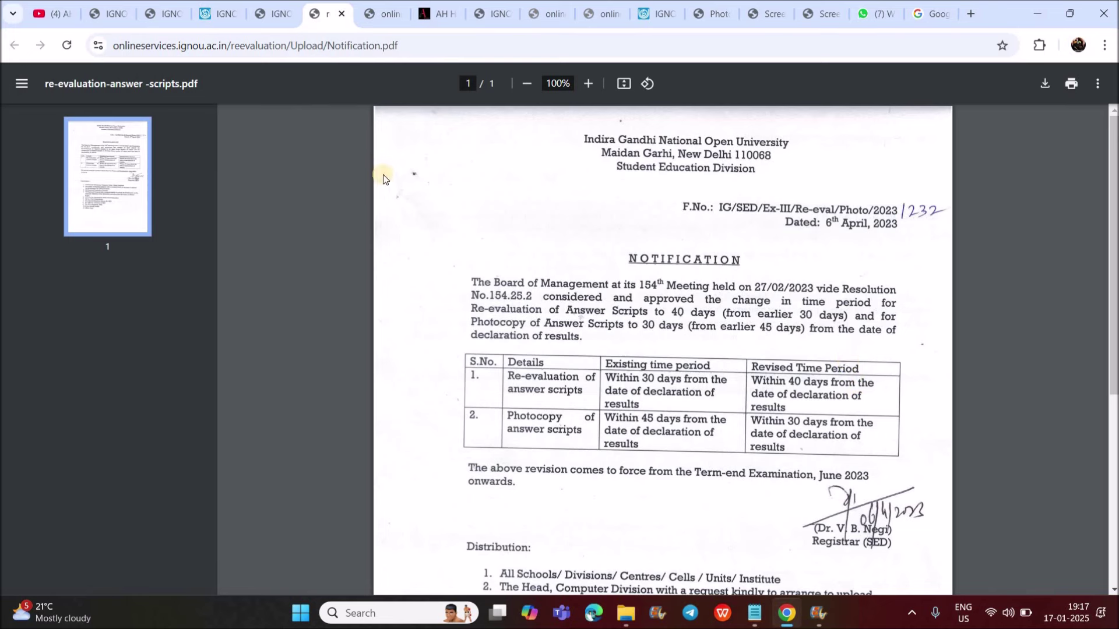
click(259, 12)
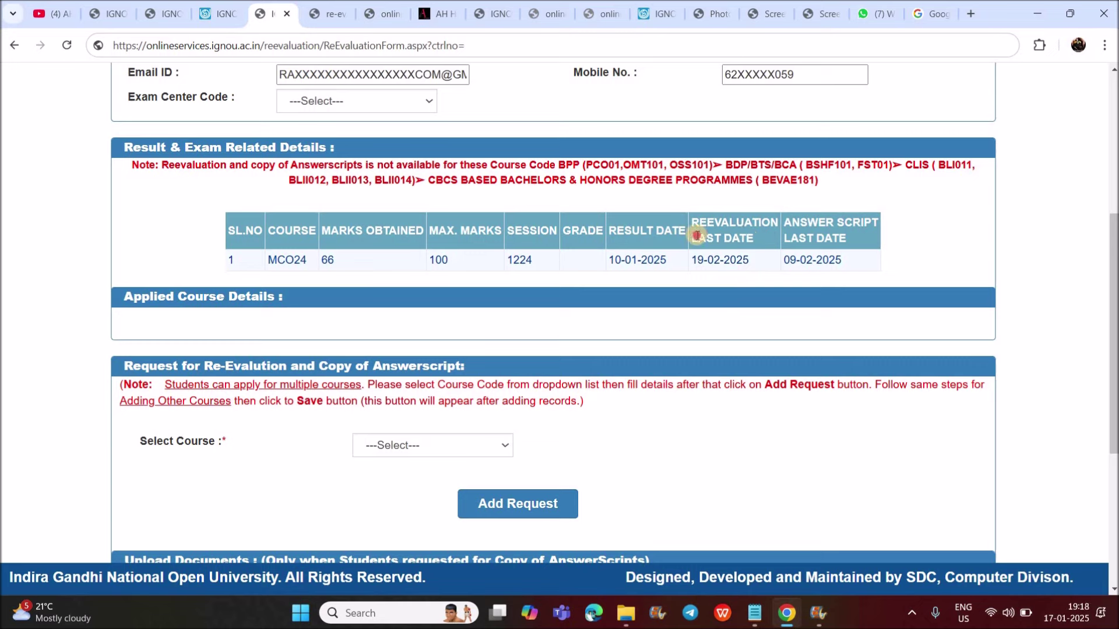
drag(798, 239, 848, 240)
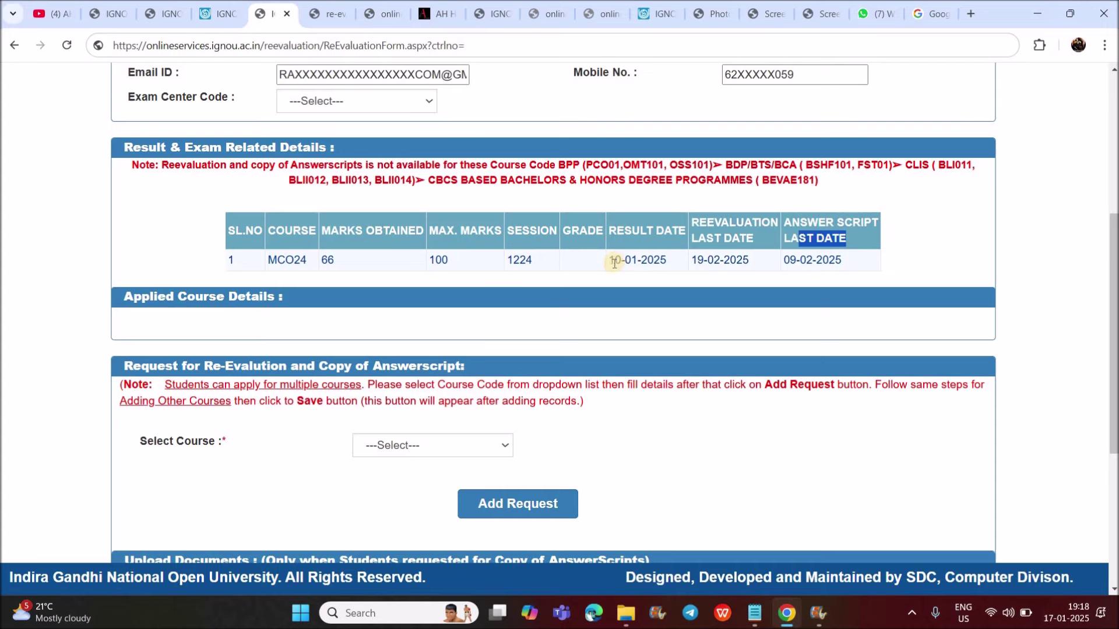
Check the result date, re-evaluation last date and answer script last date listed for course MCO24
drag(614, 262, 668, 265)
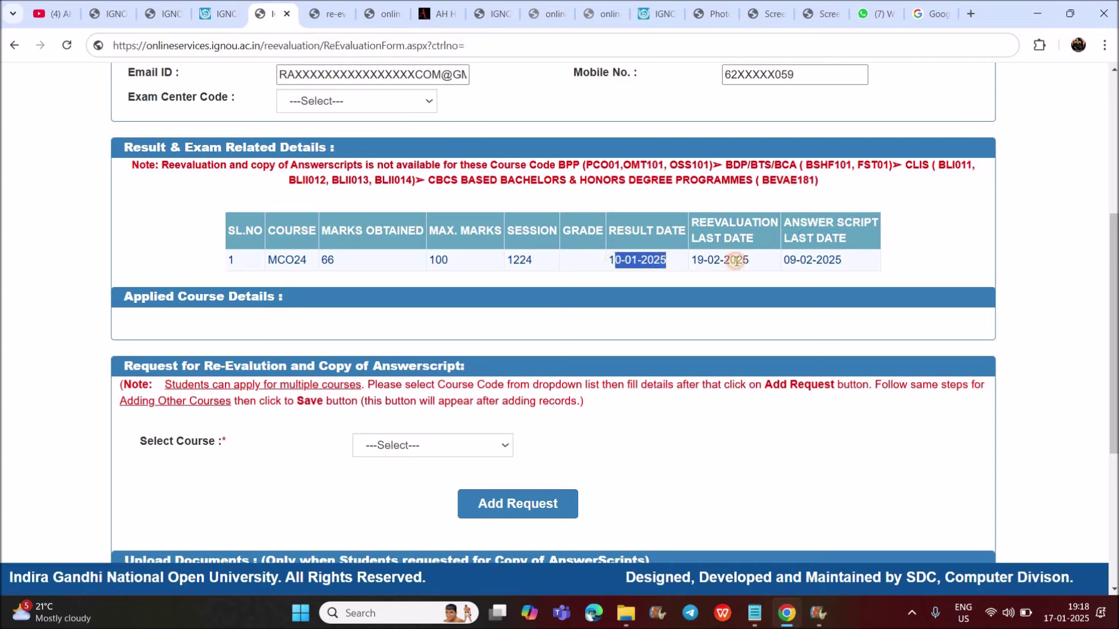
drag(697, 261, 750, 260)
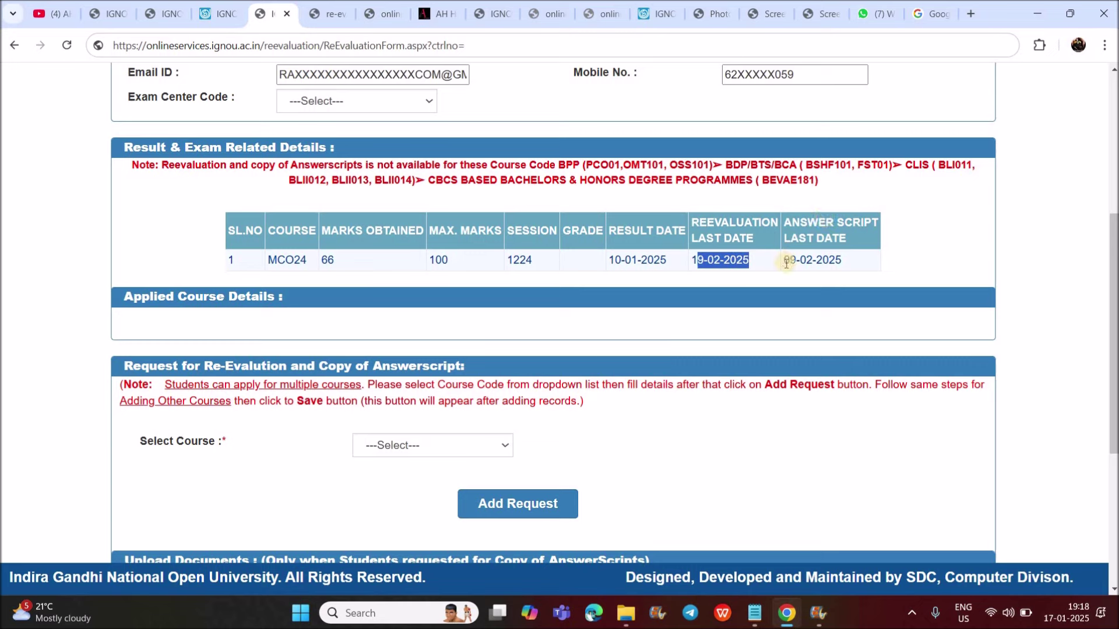
drag(784, 261, 845, 268)
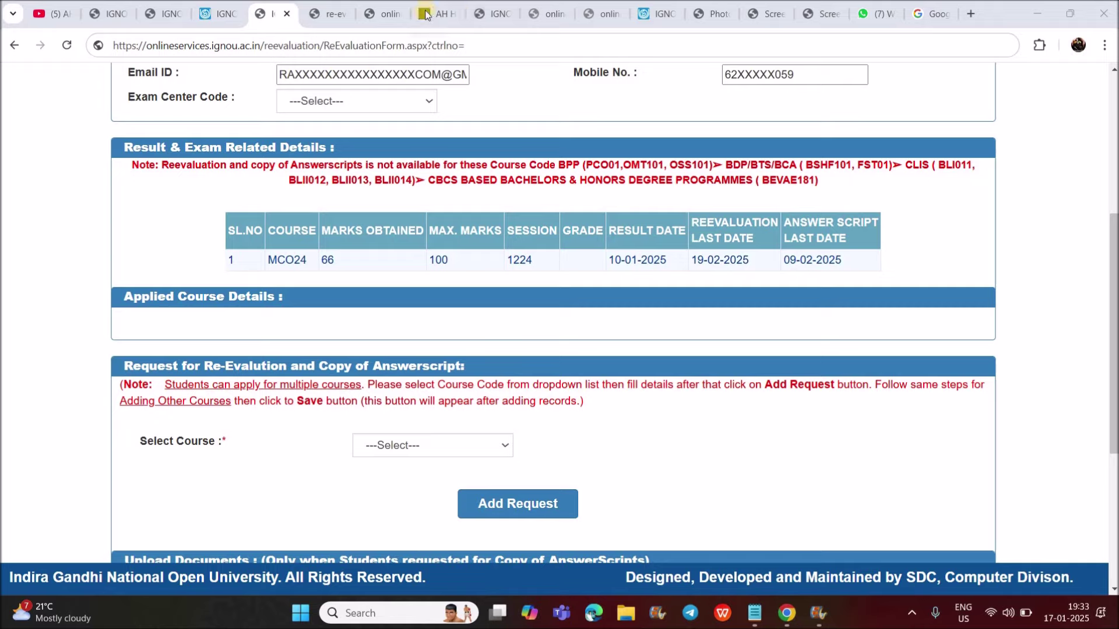
Switch to the ahhelpline.com application guide and find the revaluation and answer sheet photocopy fees under Step 4
click(429, 13)
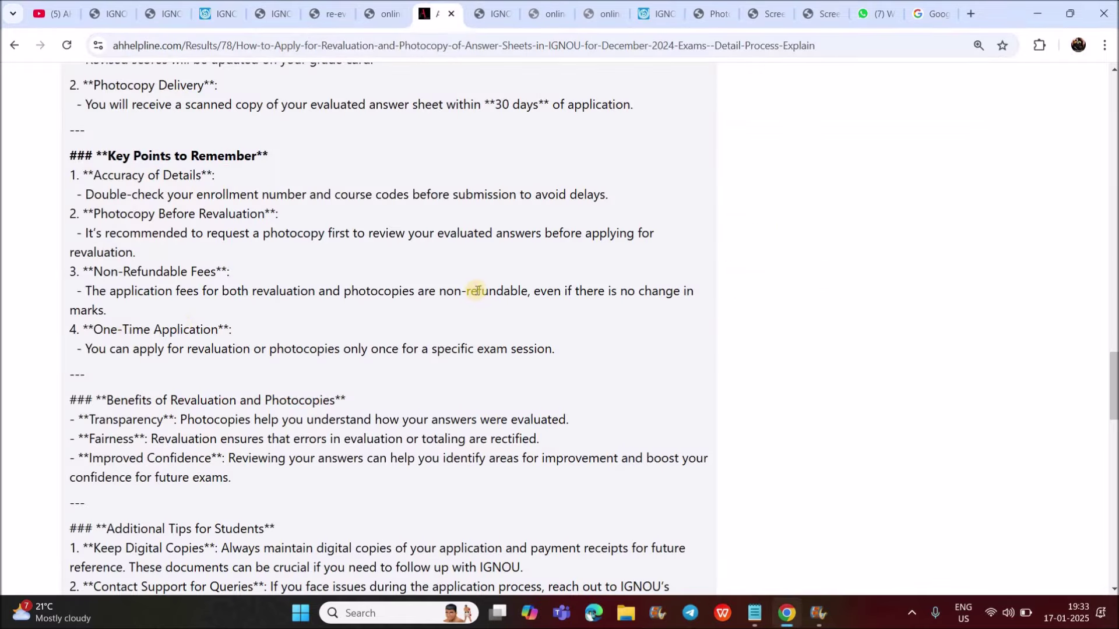
scroll(477, 290, up, 1)
scroll(477, 290, down, 4)
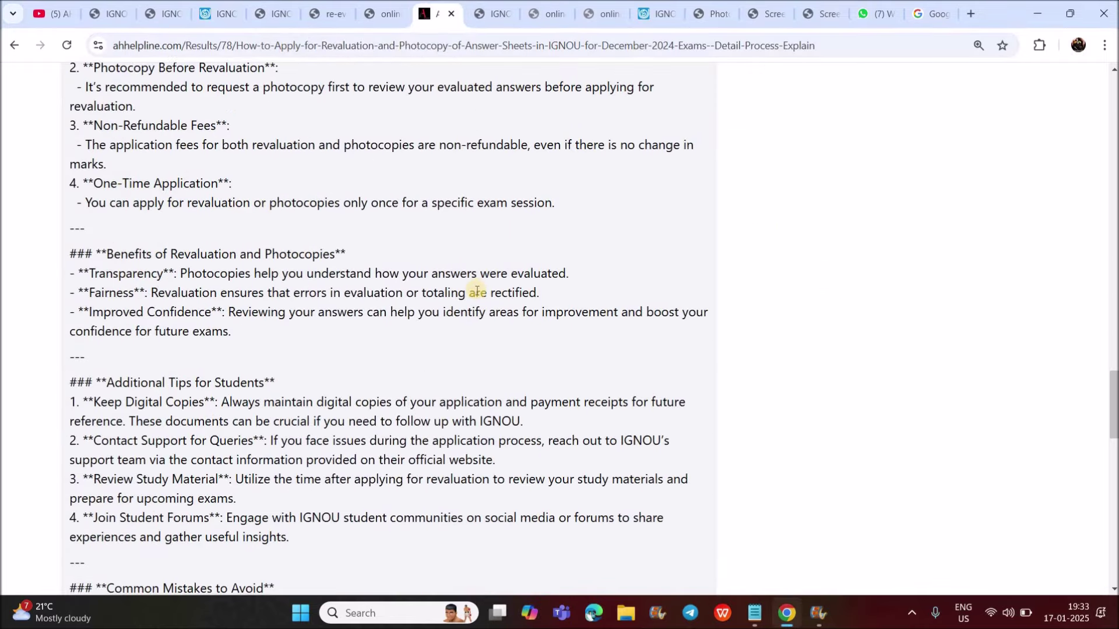
scroll(477, 290, up, 6)
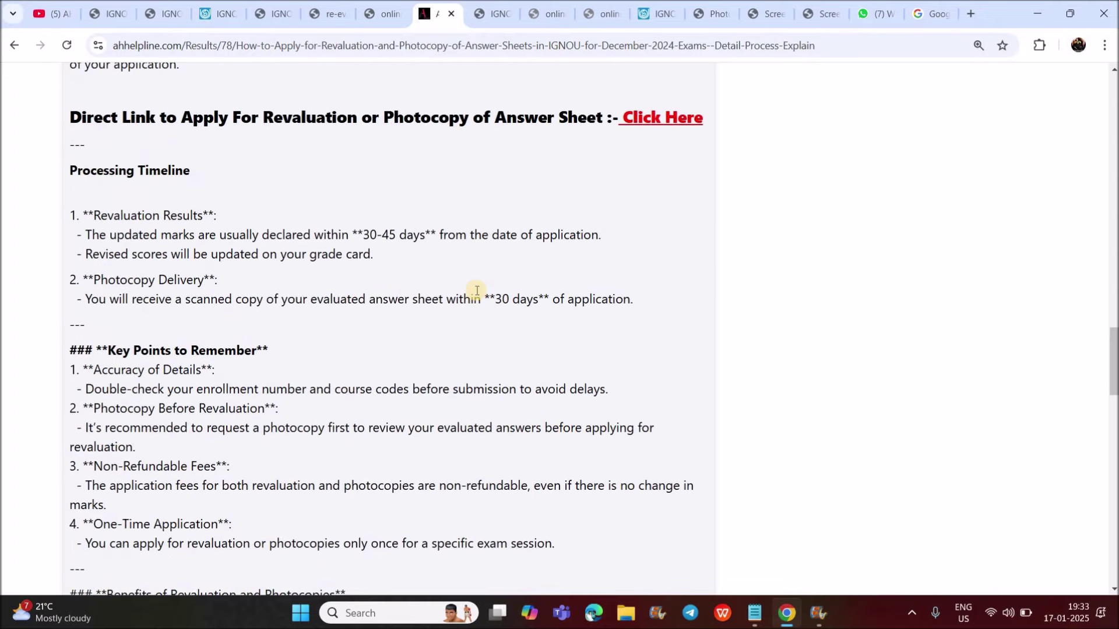
scroll(476, 290, up, 5)
drag(367, 266, 458, 266)
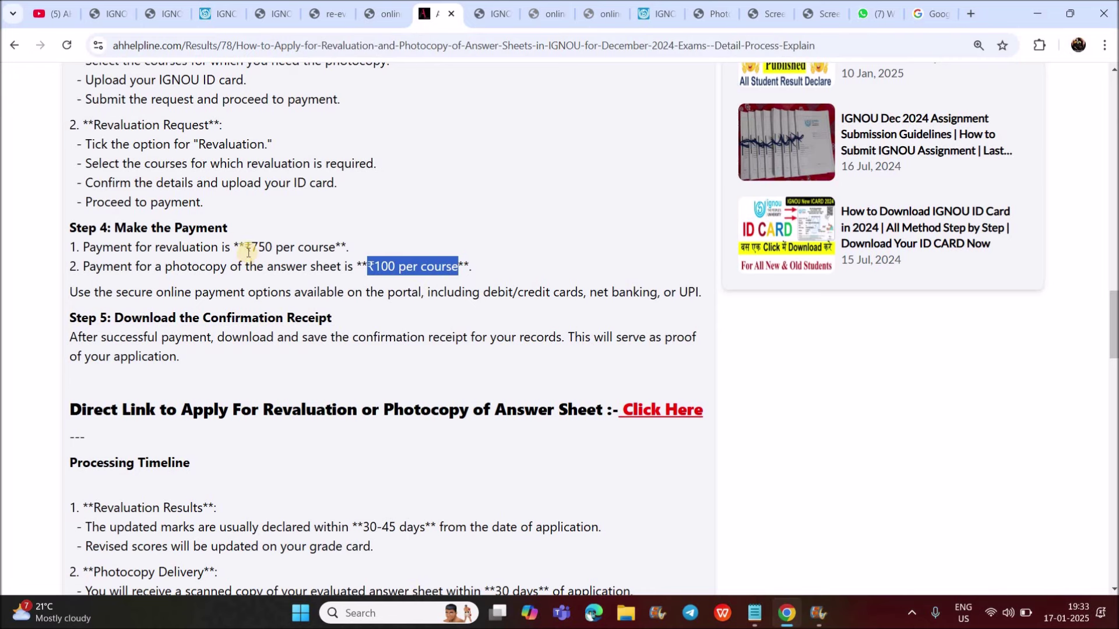
drag(246, 250, 340, 249)
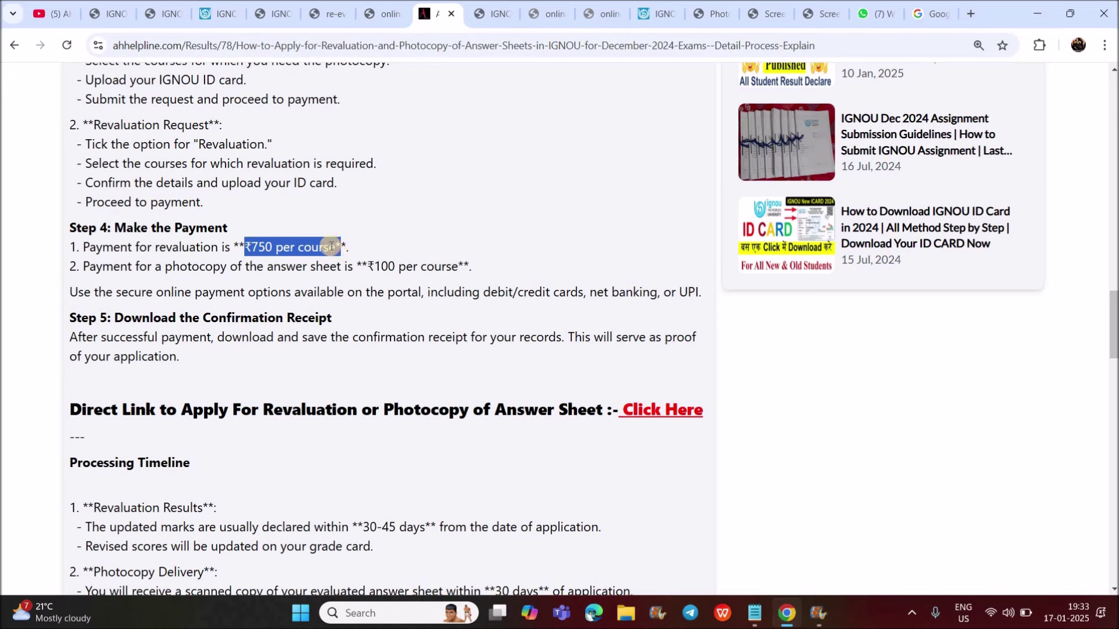
Compare the guide's per-course fee for revaluation with its per-course fee for an answer sheet photocopy
click(337, 249)
drag(337, 249, 251, 249)
drag(375, 267, 401, 268)
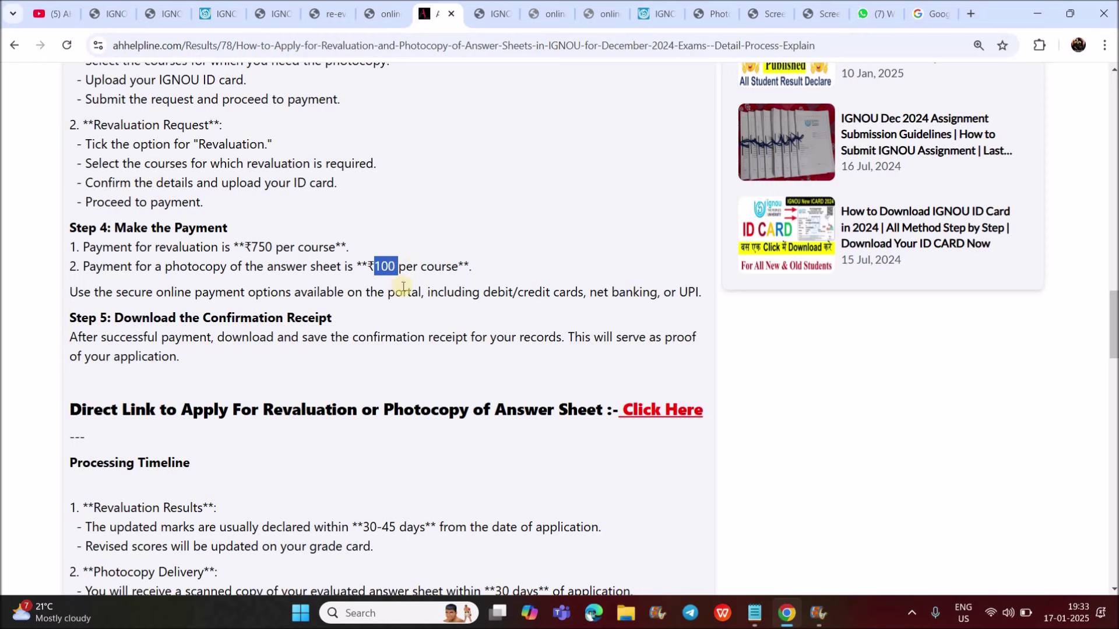
click(398, 265)
drag(251, 247, 398, 266)
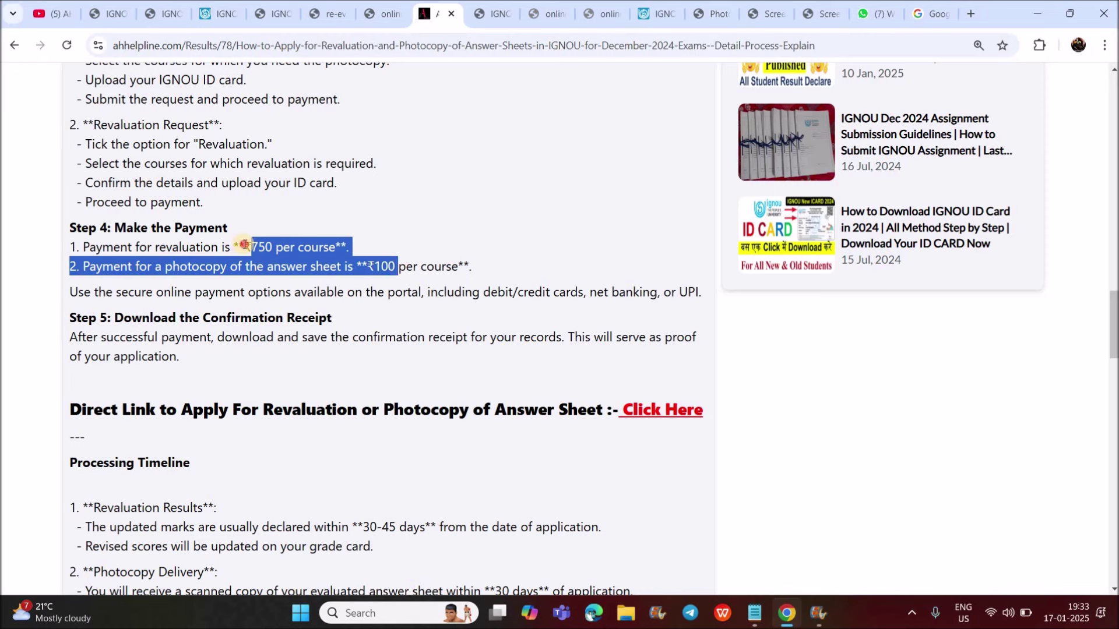
click(257, 249)
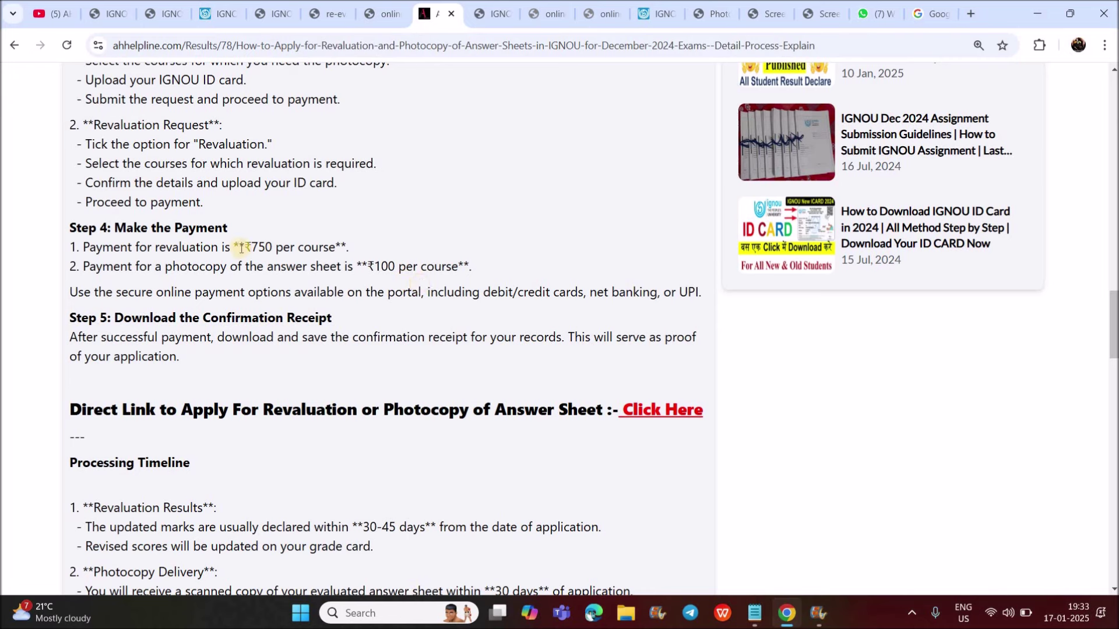
drag(244, 248, 272, 248)
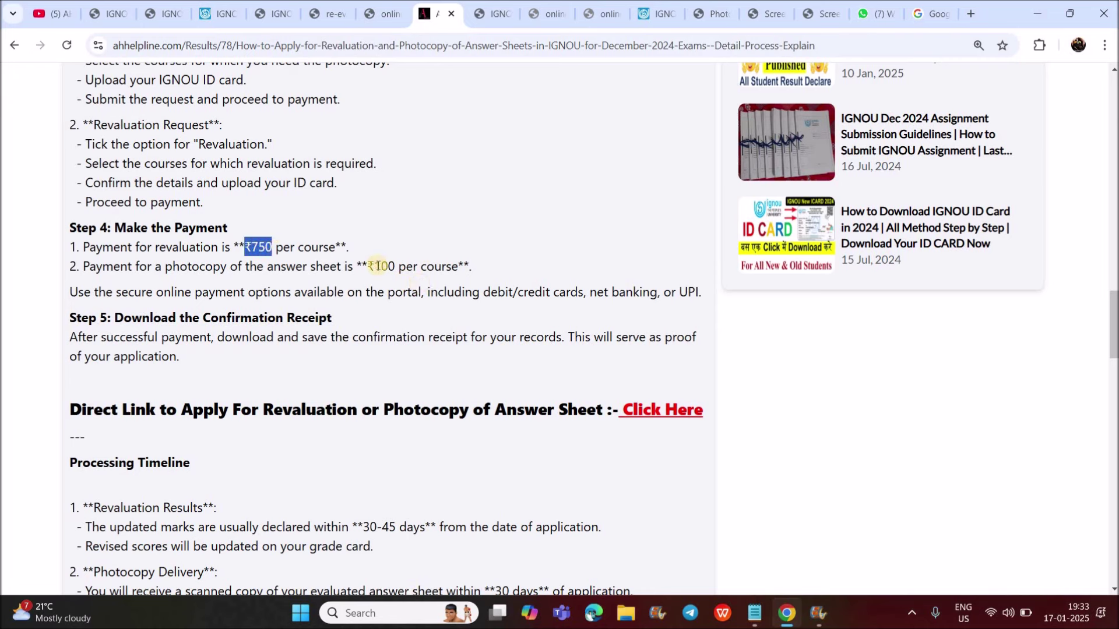
drag(374, 267, 394, 268)
click(389, 267)
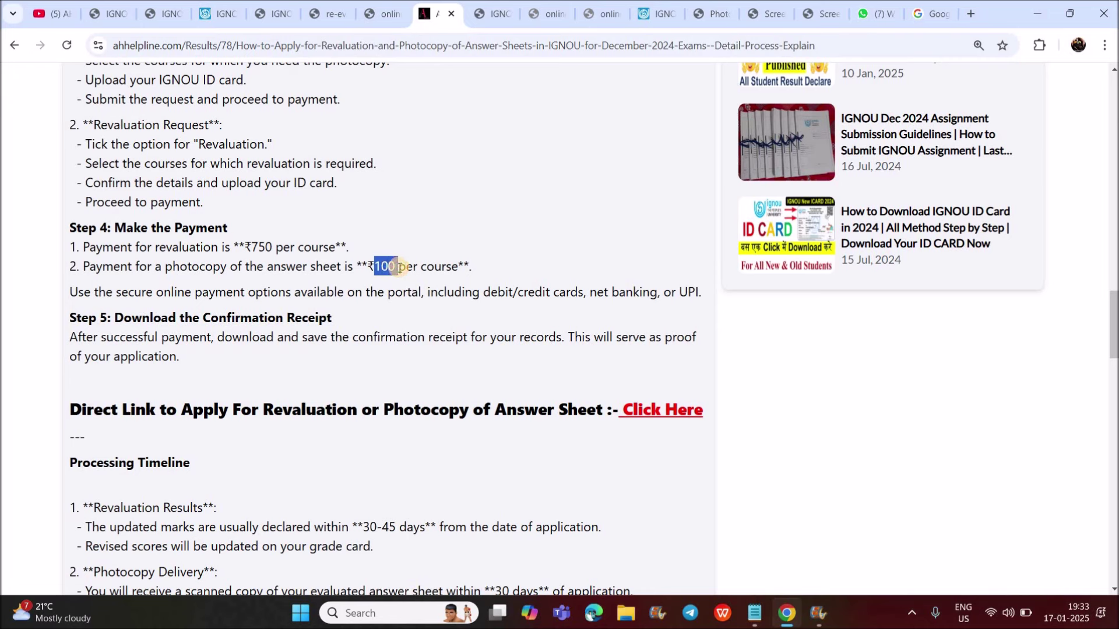
drag(245, 247, 396, 271)
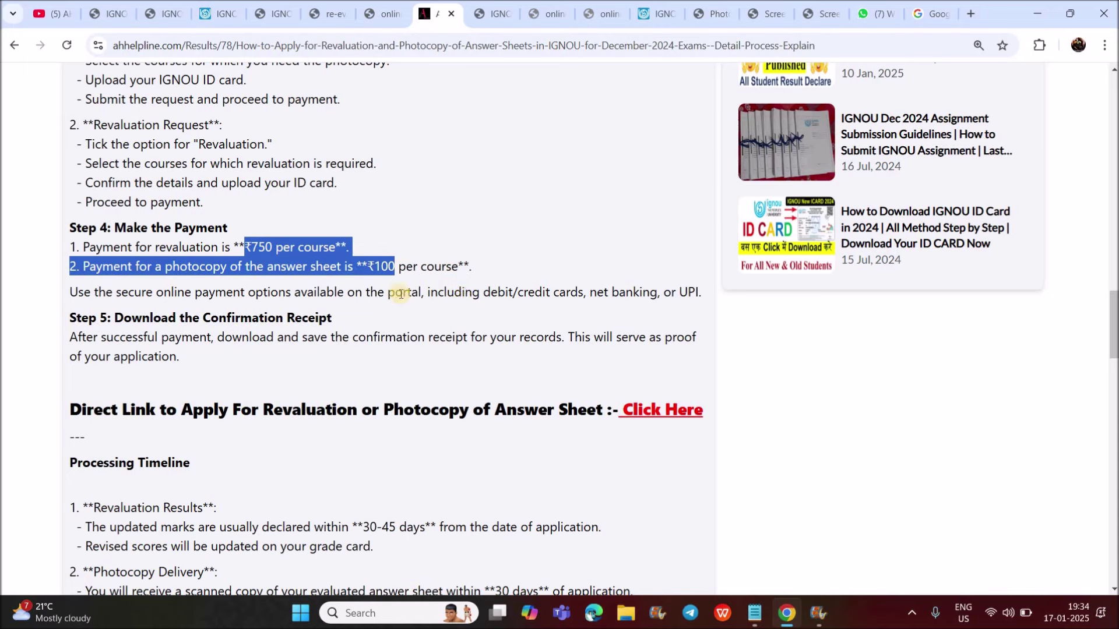
click(402, 269)
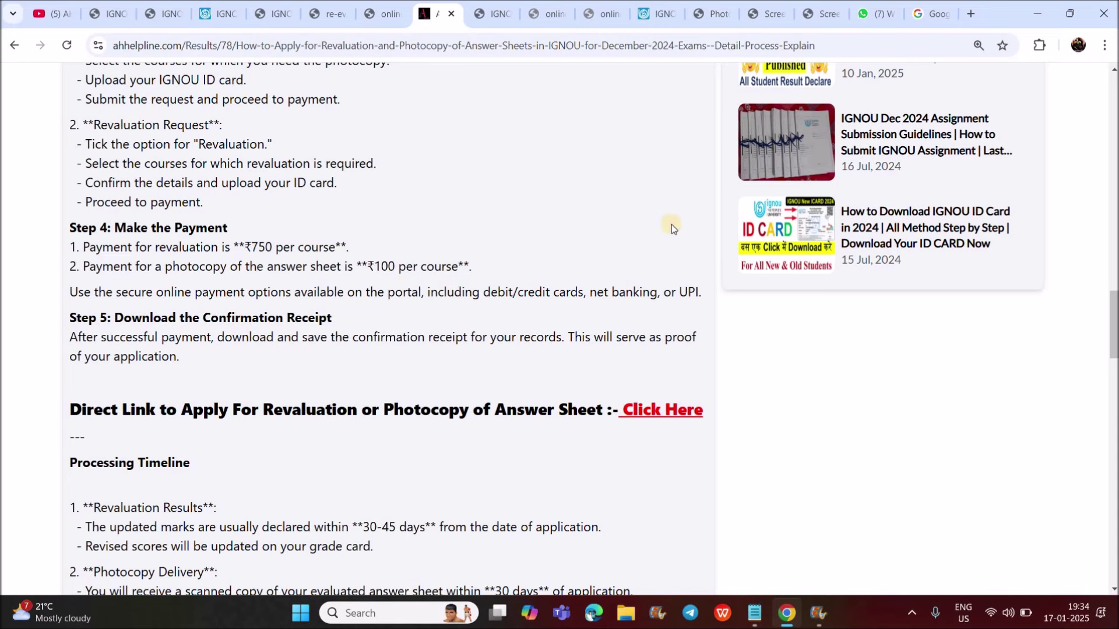
Examine the sample PDF Photocopy of Answer Sheet and recheck the photocopy fee in the application guide
click(707, 13)
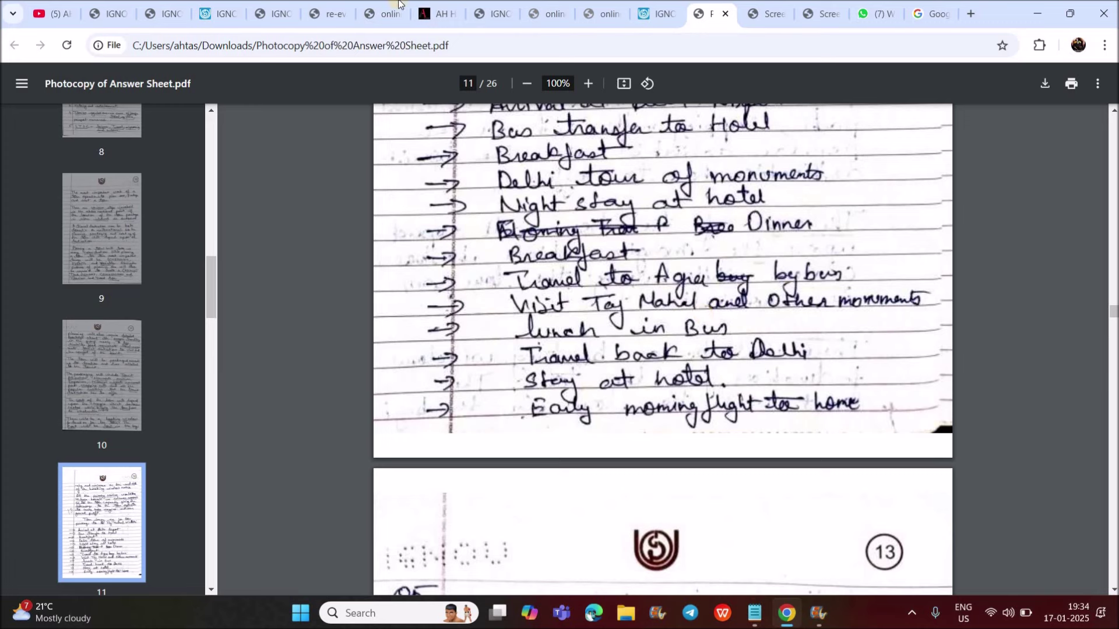
click(424, 18)
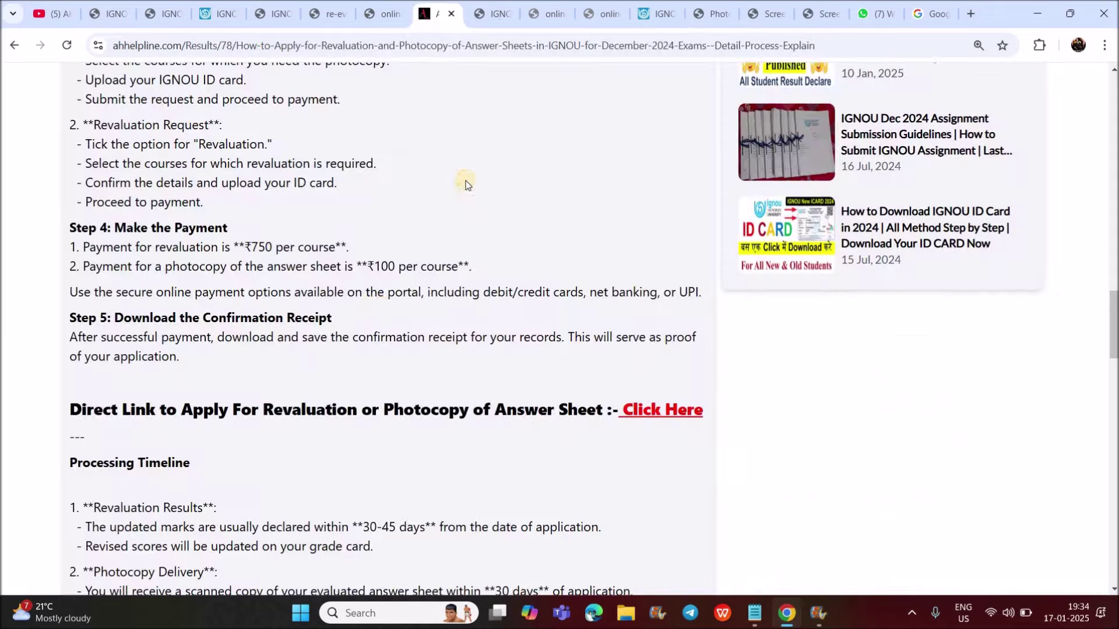
drag(373, 266, 472, 267)
click(711, 14)
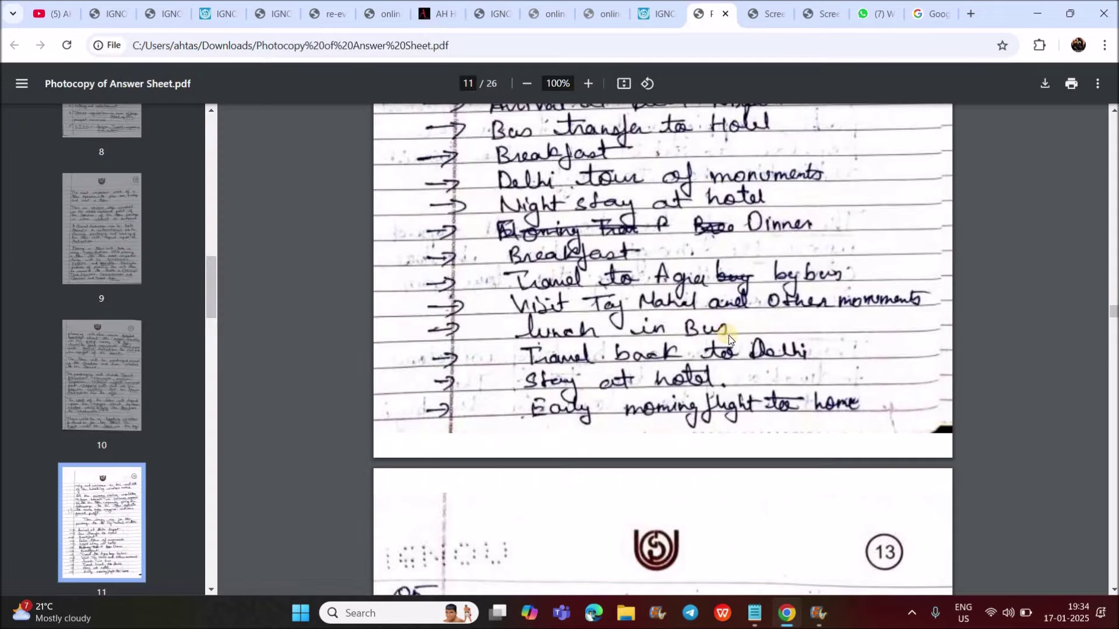
scroll(769, 346, up, 5)
scroll(822, 344, down, 5)
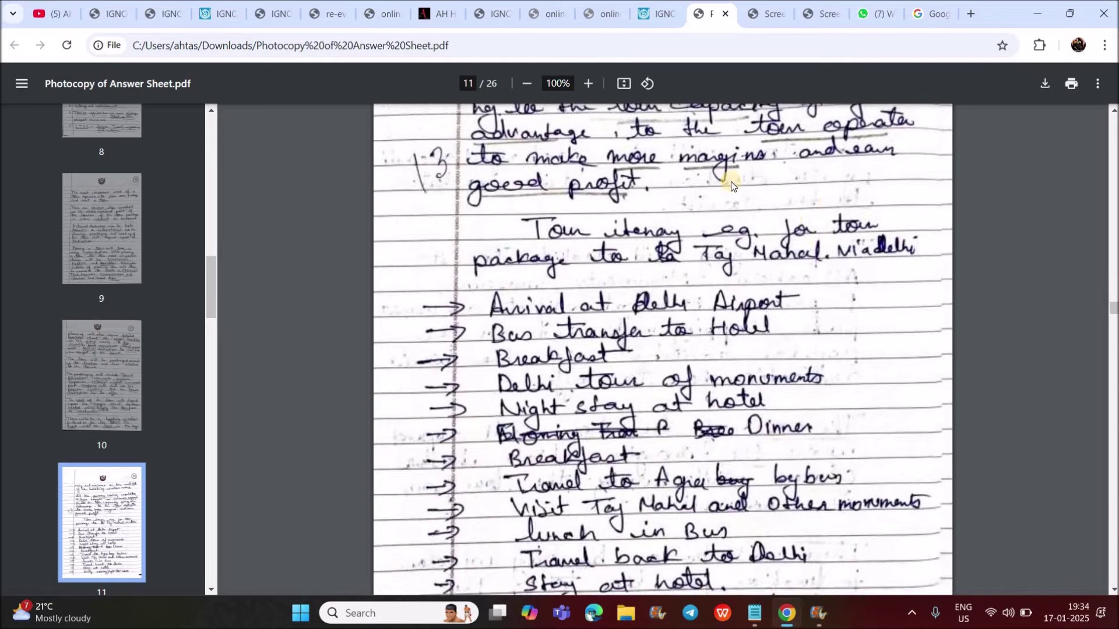
Check the marks obtained on the application form and open the re-evaluation portal's guide on how to apply and generate the payment link
click(269, 14)
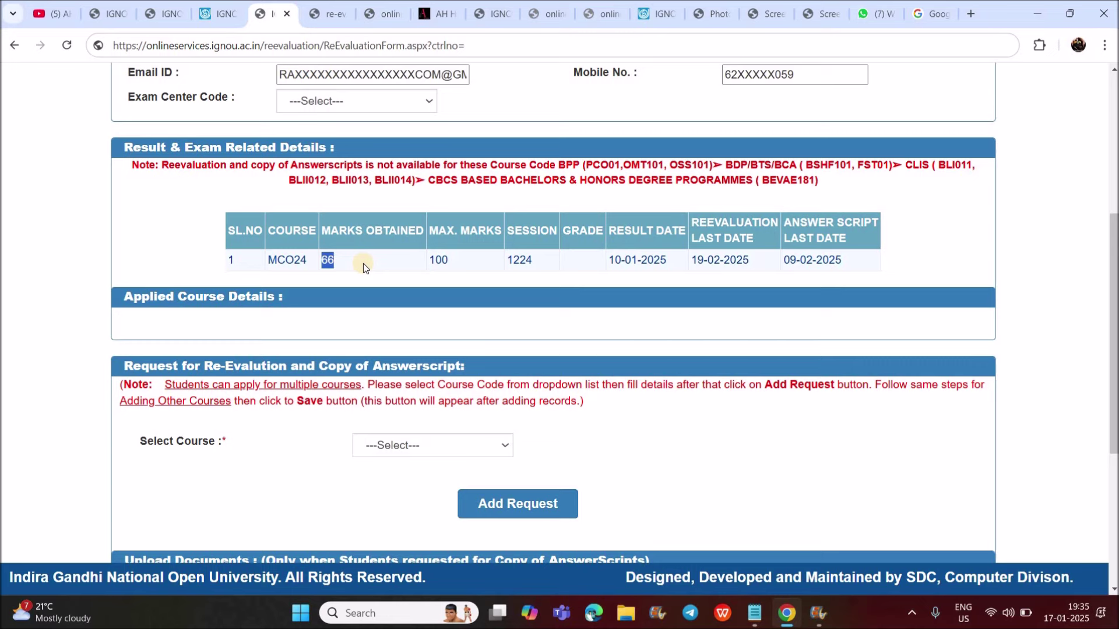
click(366, 284)
click(218, 13)
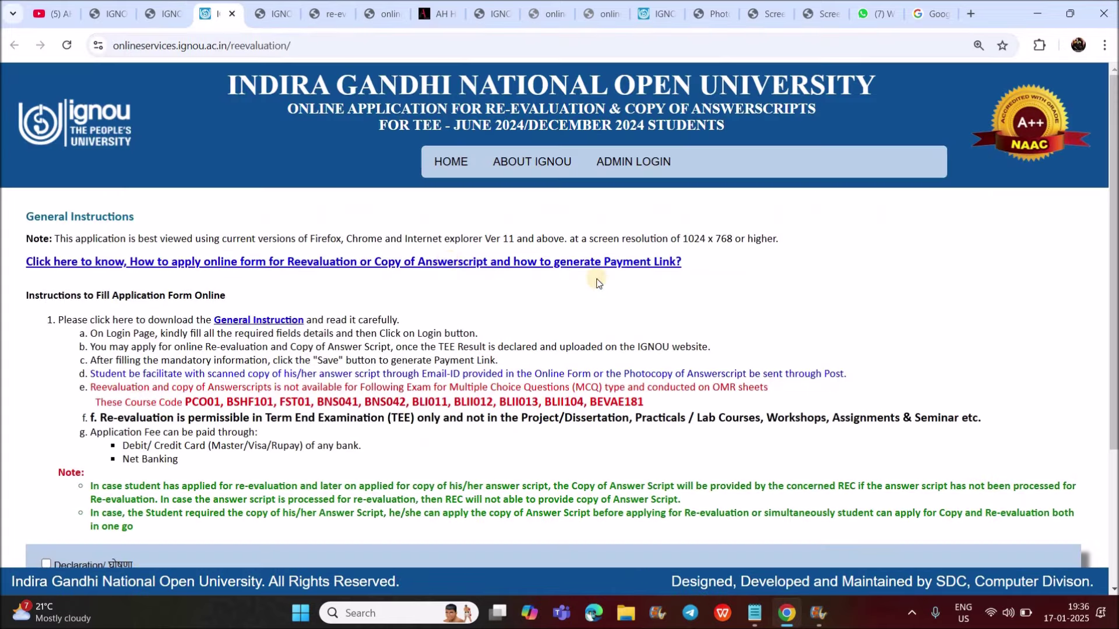
click(446, 261)
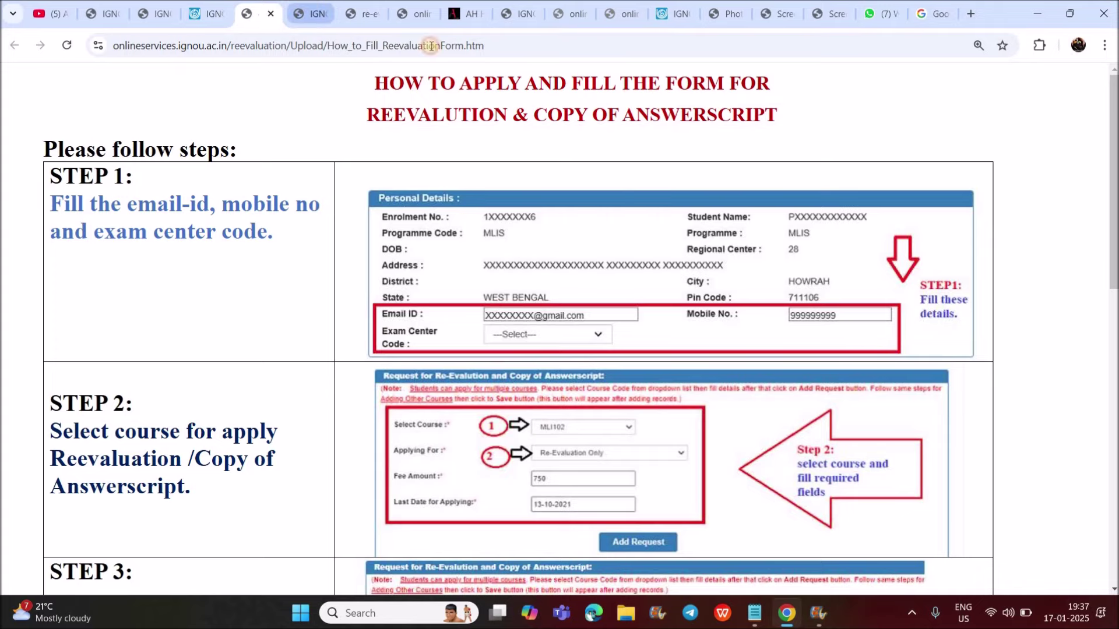
Look through the application form's exam center code list and return to the form-filling guide
click(304, 5)
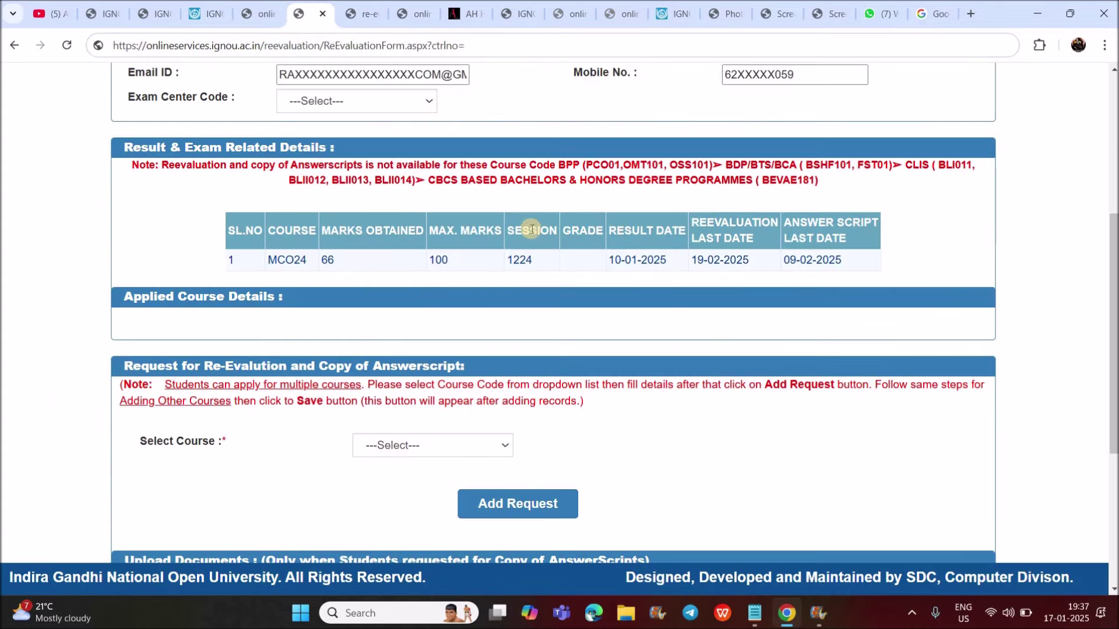
click(390, 101)
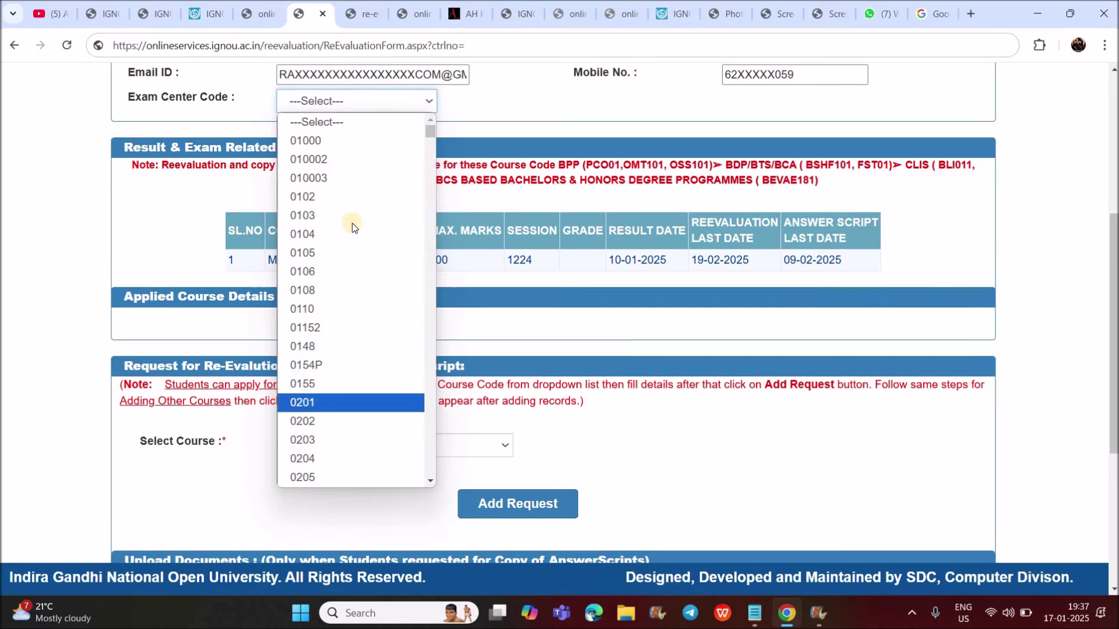
scroll(354, 238, down, 7)
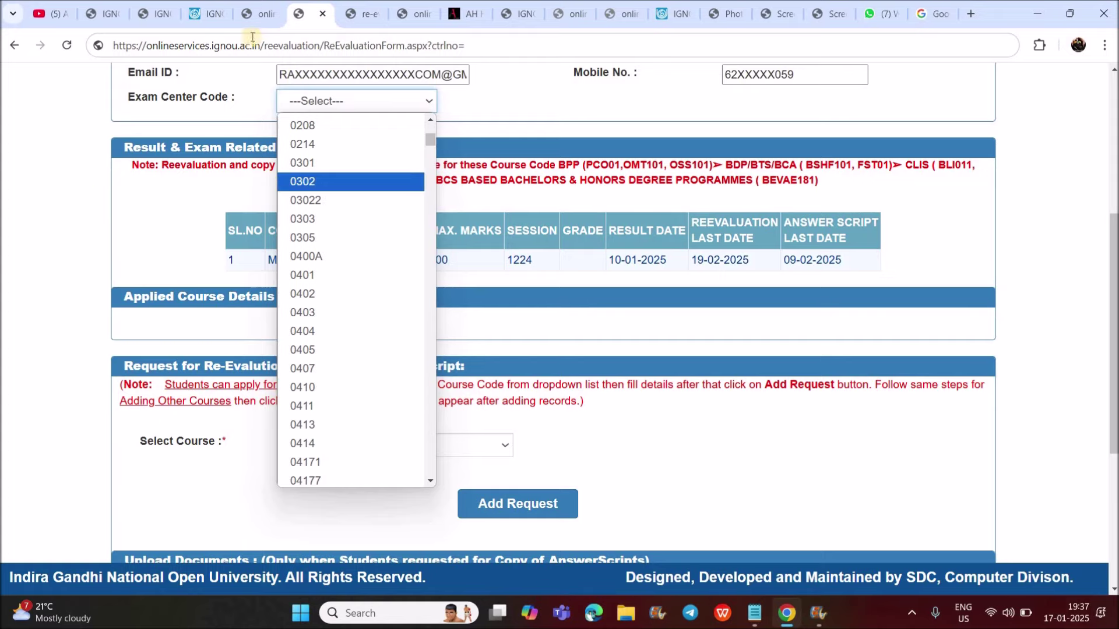
click(526, 237)
key(ctrl+shift+Tab)
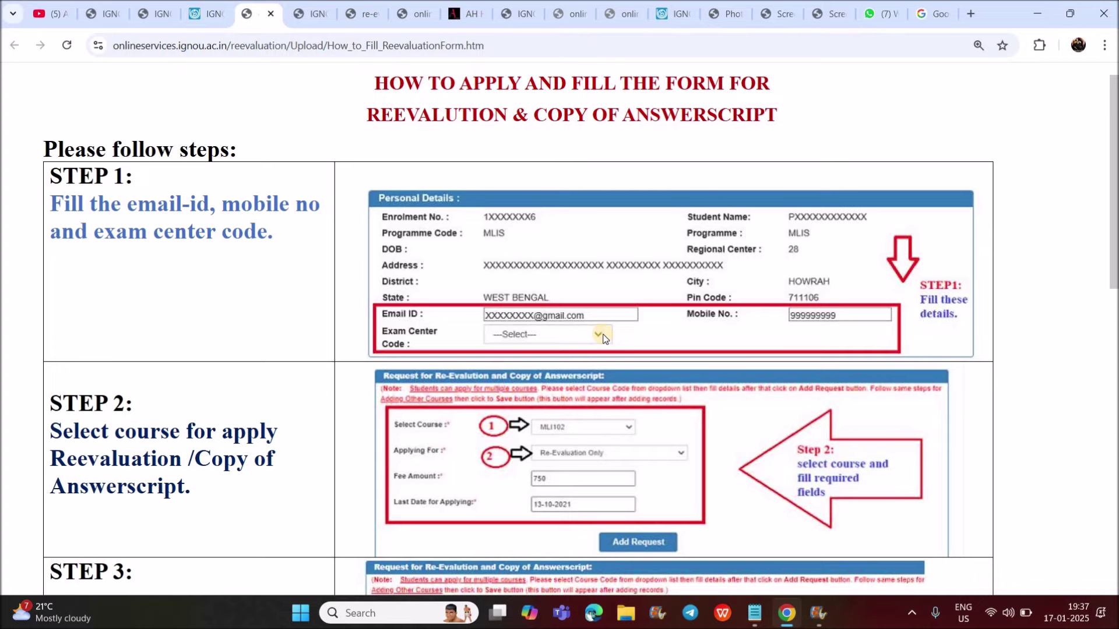
Try to select course MCO24 and add it to the request for re-evaluation and copy of answer script
click(308, 5)
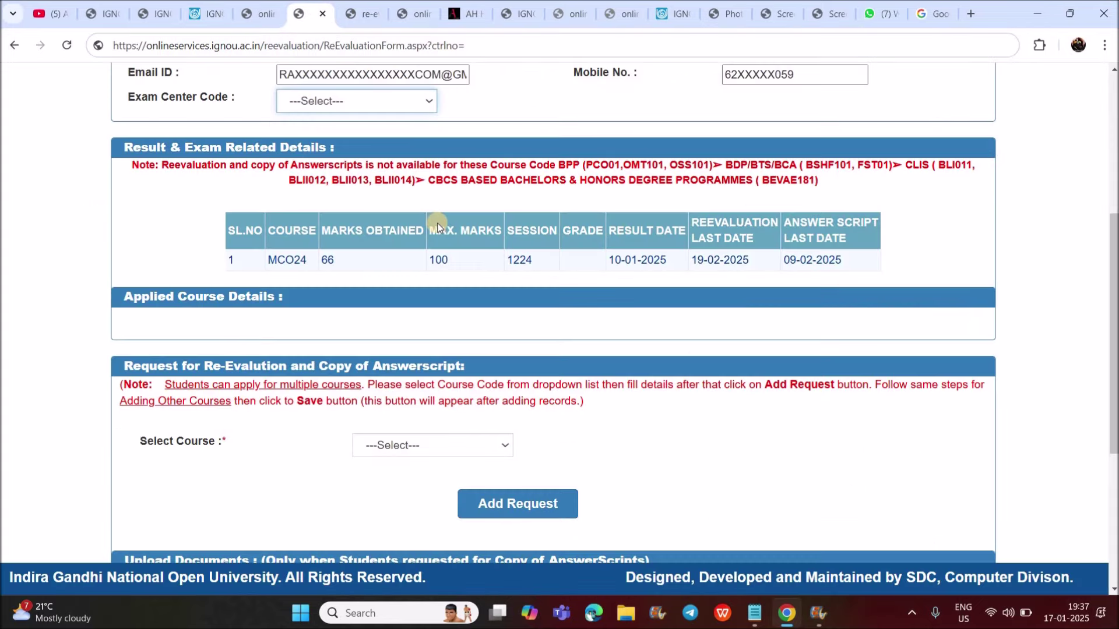
scroll(431, 225, down, 2)
click(422, 352)
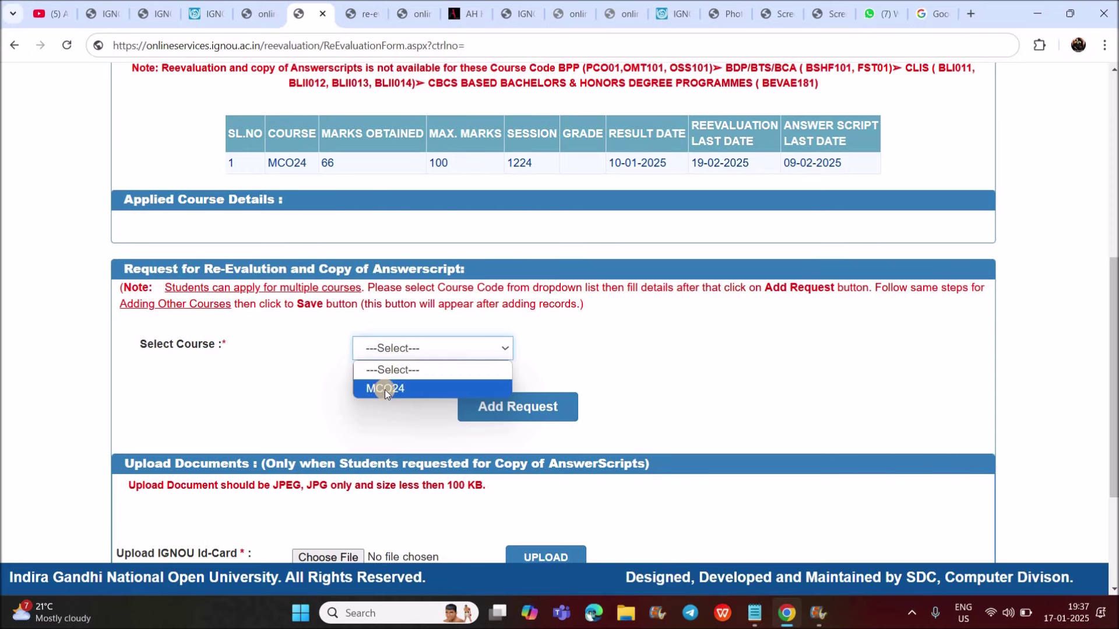
click(516, 401)
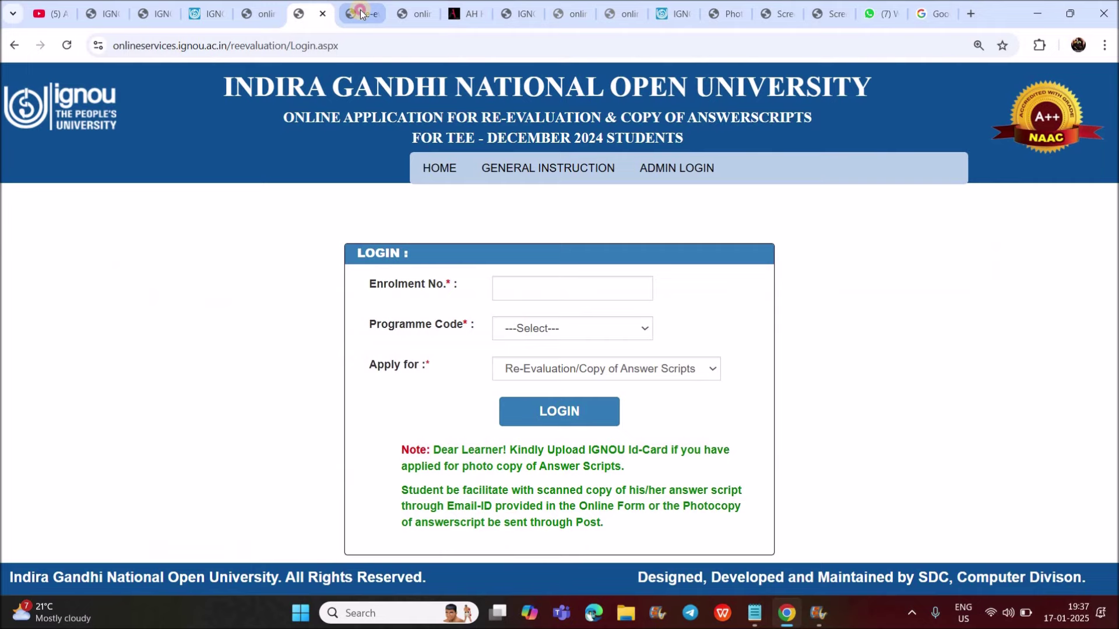
Read the form-filling guide's steps on selecting a course, adding the request, uploading the IGNOU ID card and generating the payment link
click(359, 13)
click(268, 6)
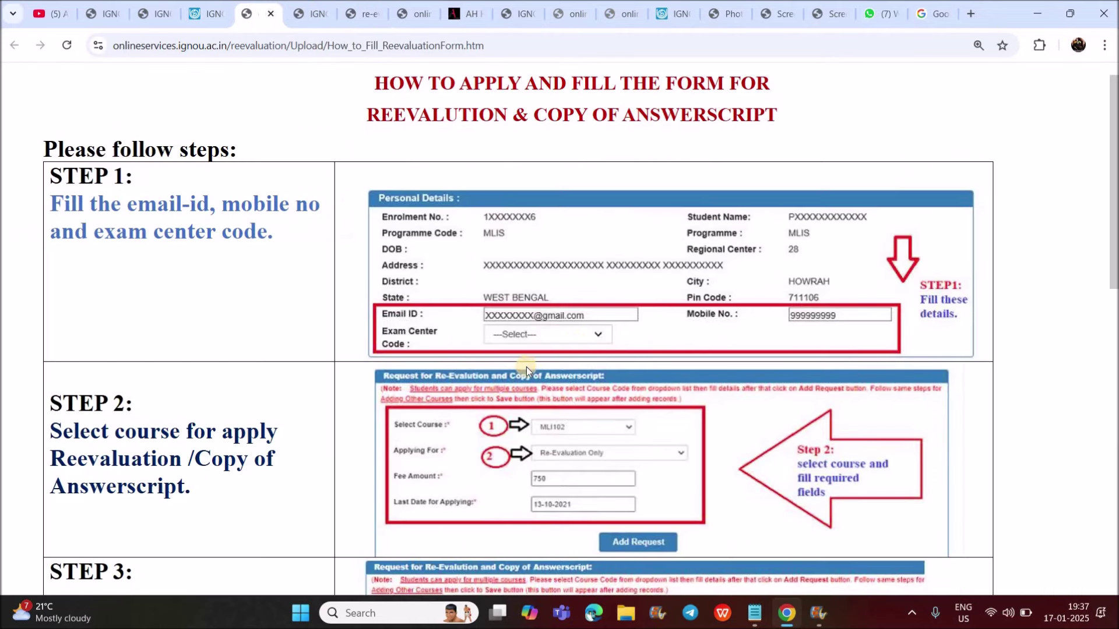
scroll(581, 303, down, 1)
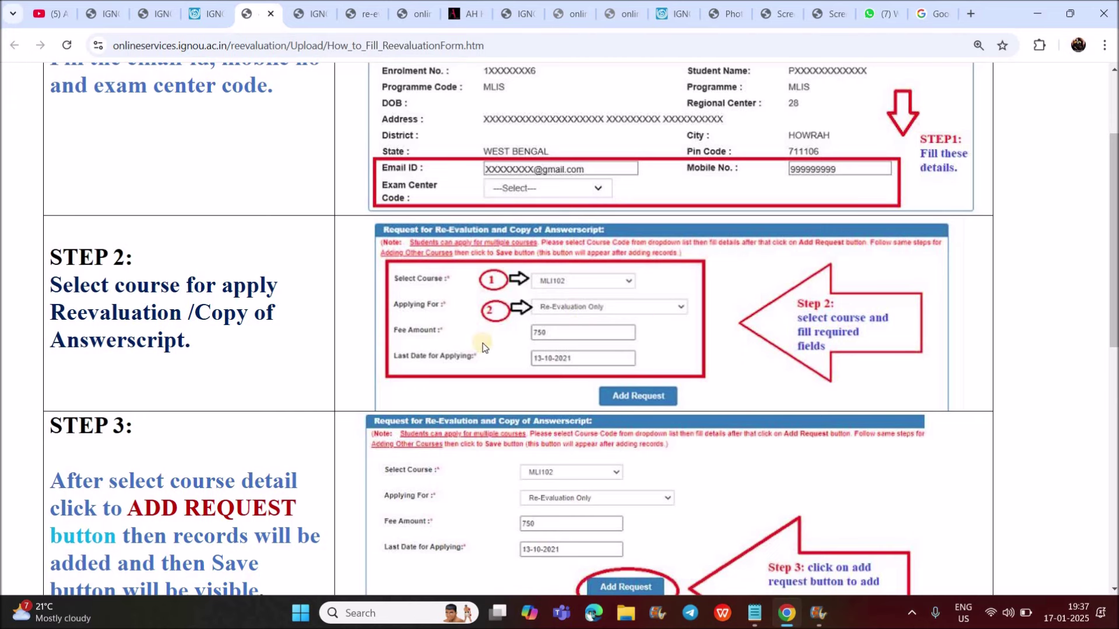
scroll(655, 301, down, 2)
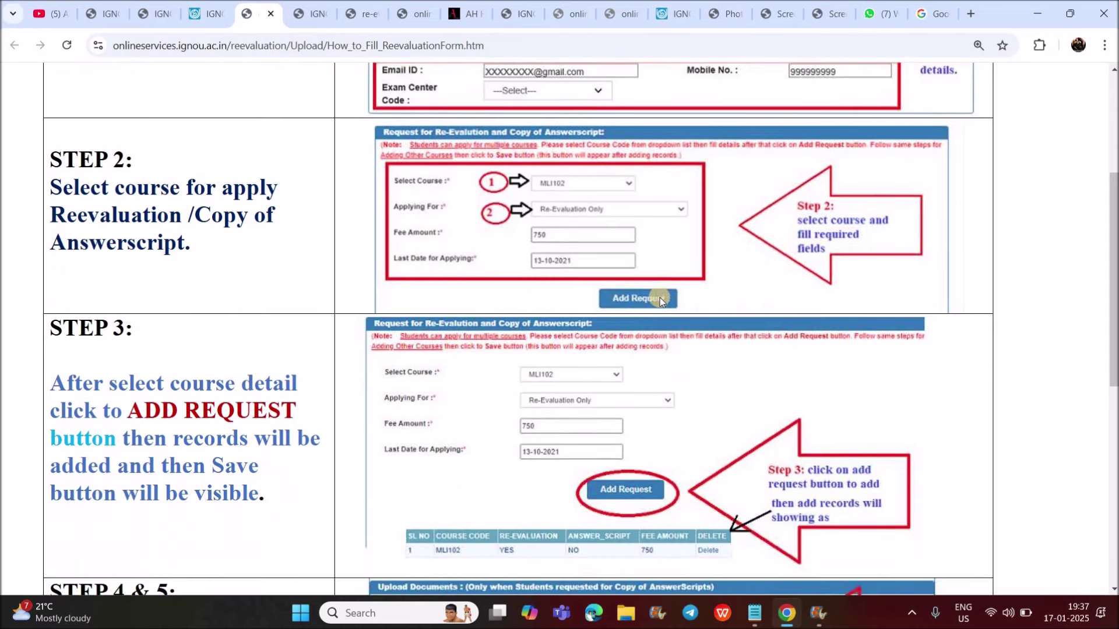
scroll(725, 419, down, 2)
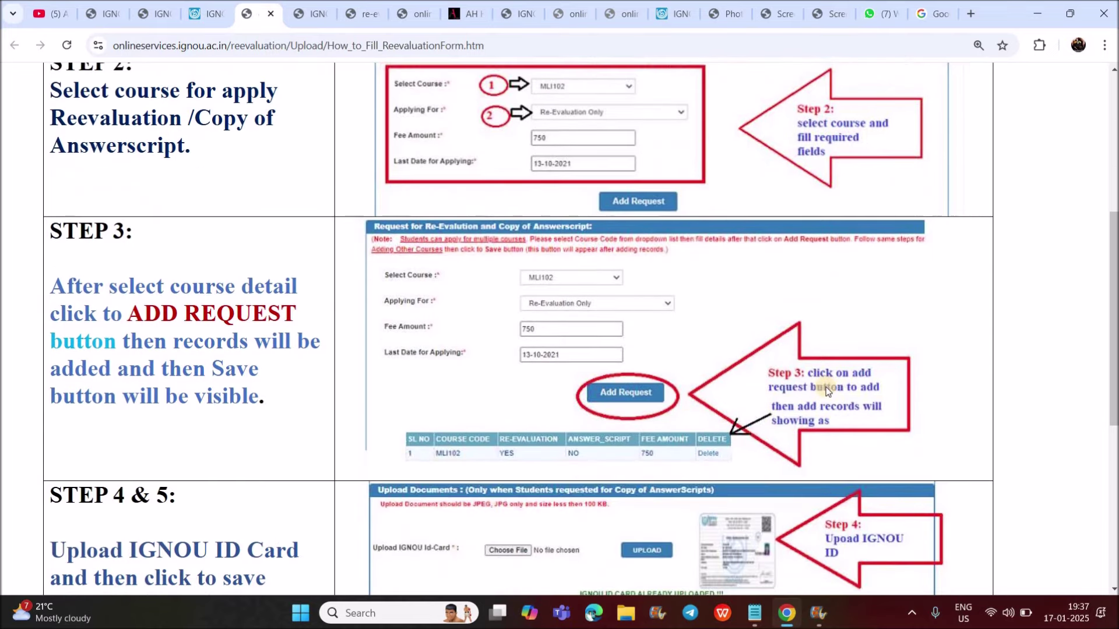
scroll(829, 378, down, 2)
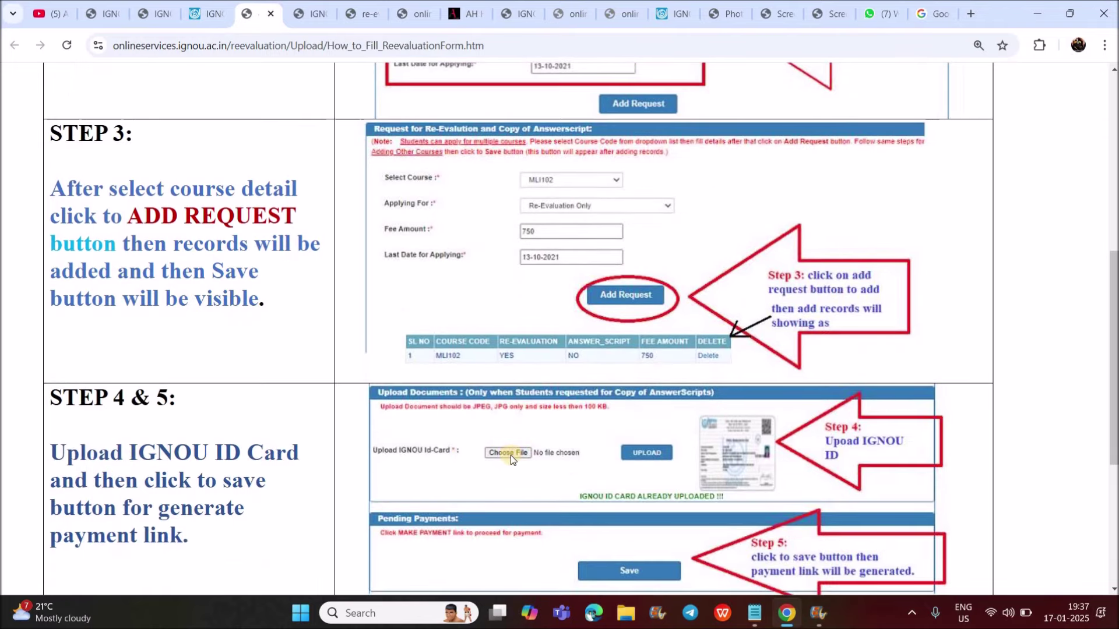
scroll(637, 437, down, 2)
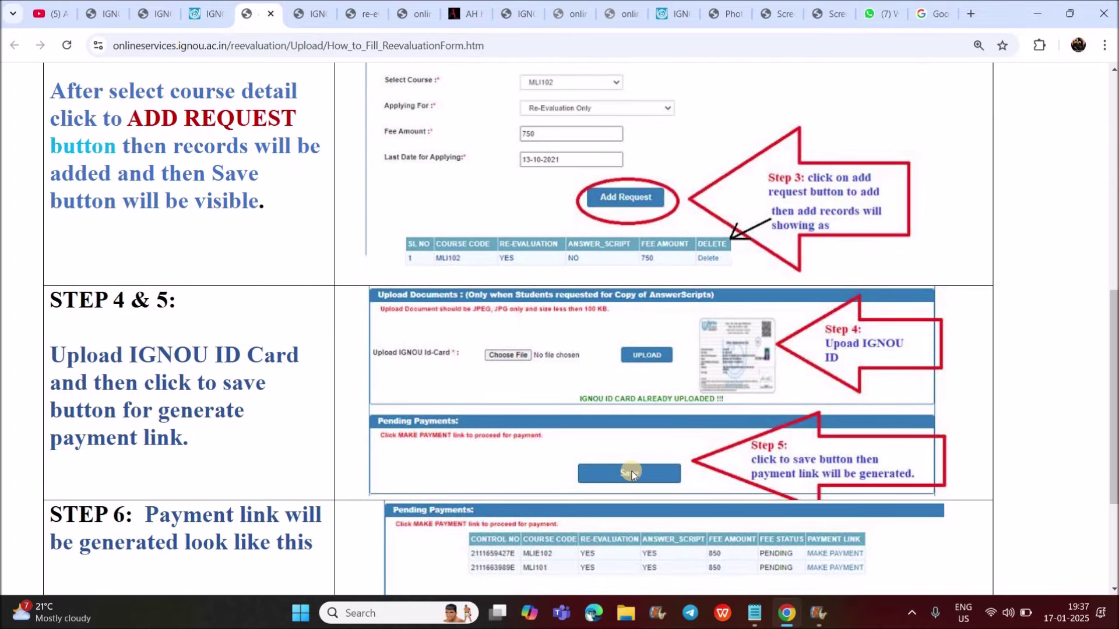
Read the form guide's final payment link step and the help article's processing timeline for revaluation results and photocopy delivery
scroll(884, 391, down, 4)
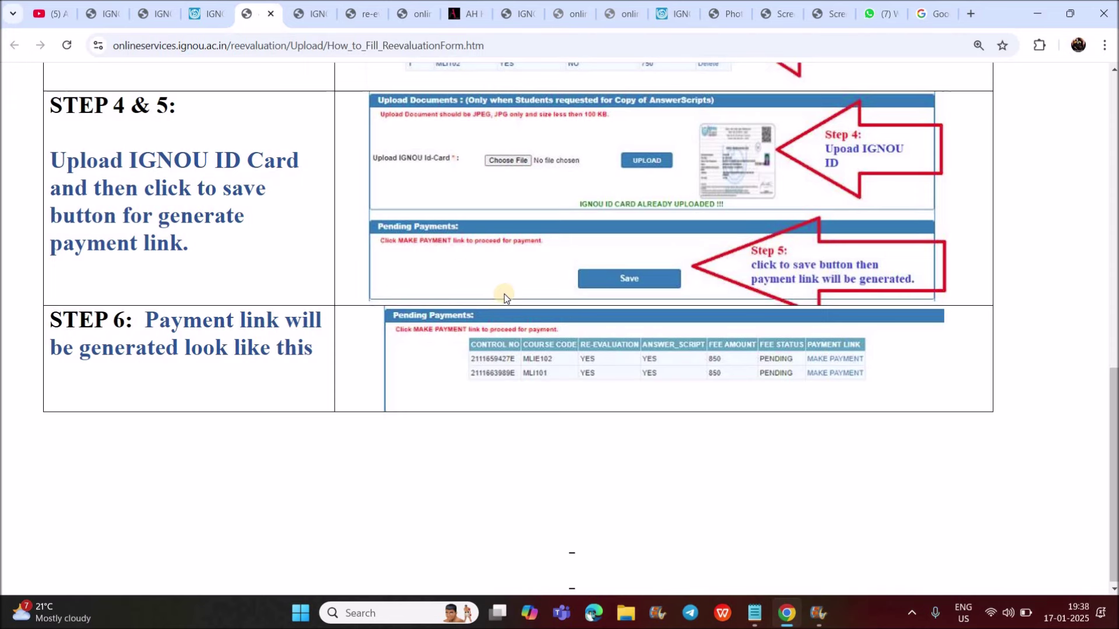
click(466, 5)
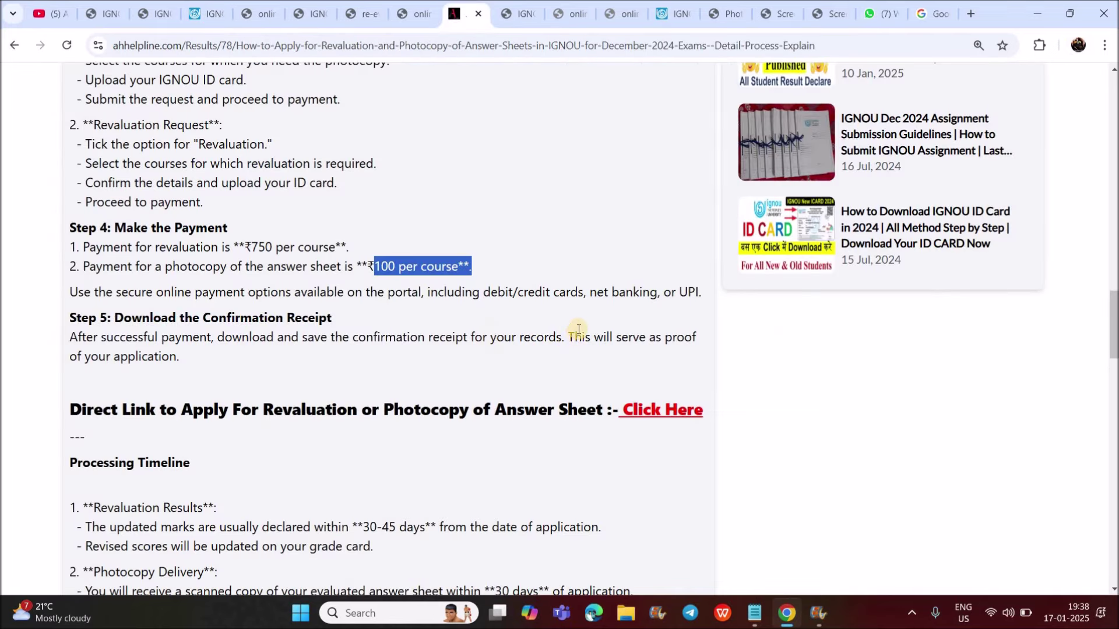
scroll(578, 328, down, 3)
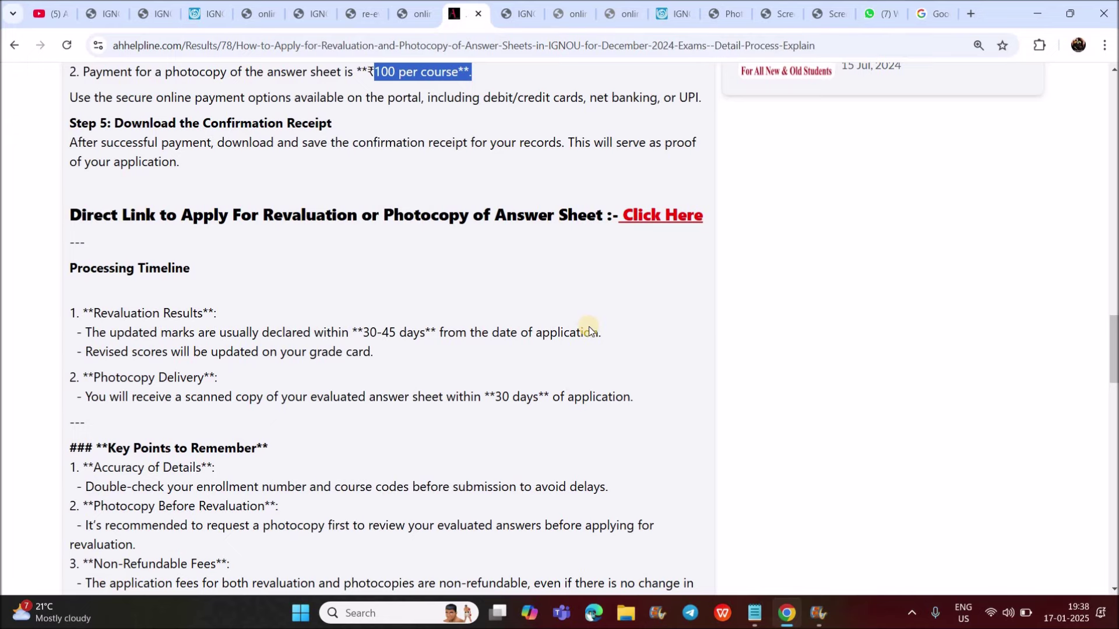
scroll(586, 328, down, 2)
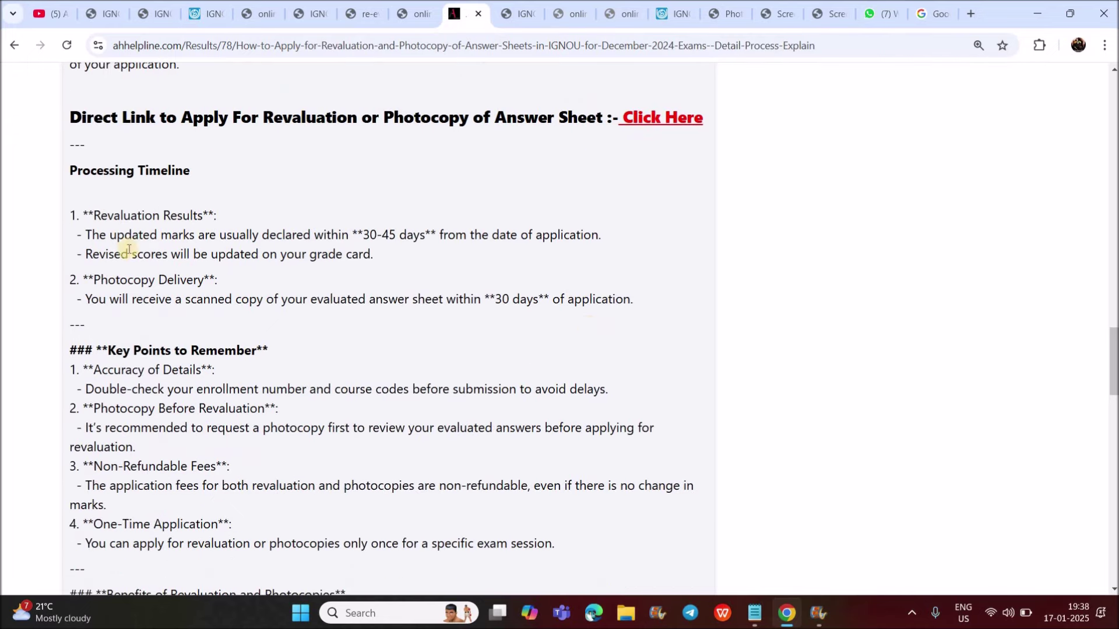
drag(91, 235, 386, 254)
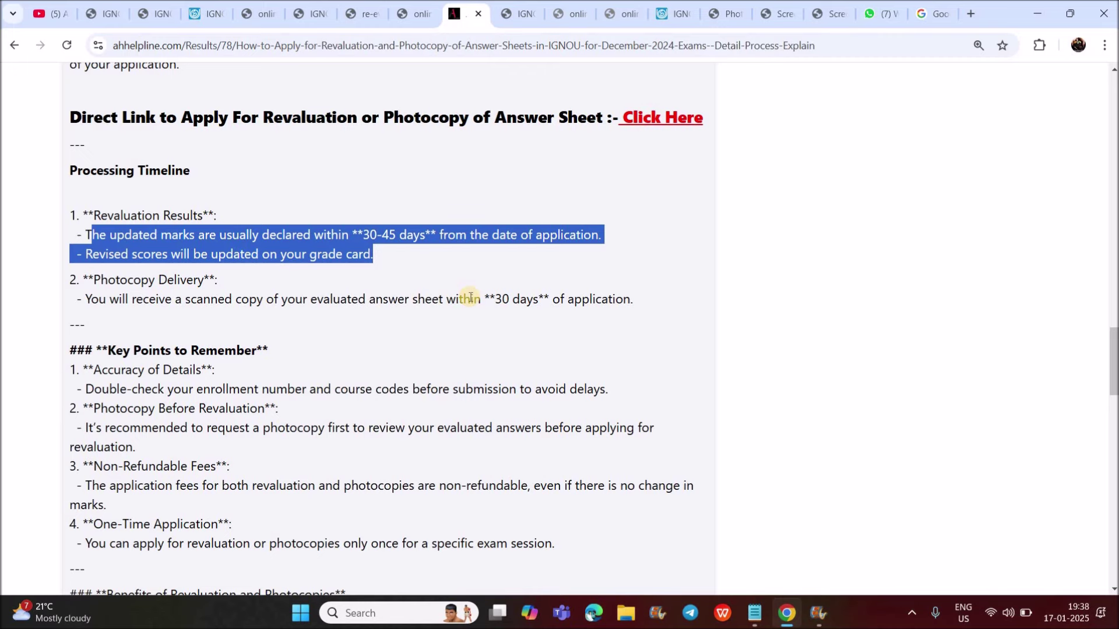
Look at the sample answer sheet photocopy and the notification on revised time periods, and return to the help article
click(732, 5)
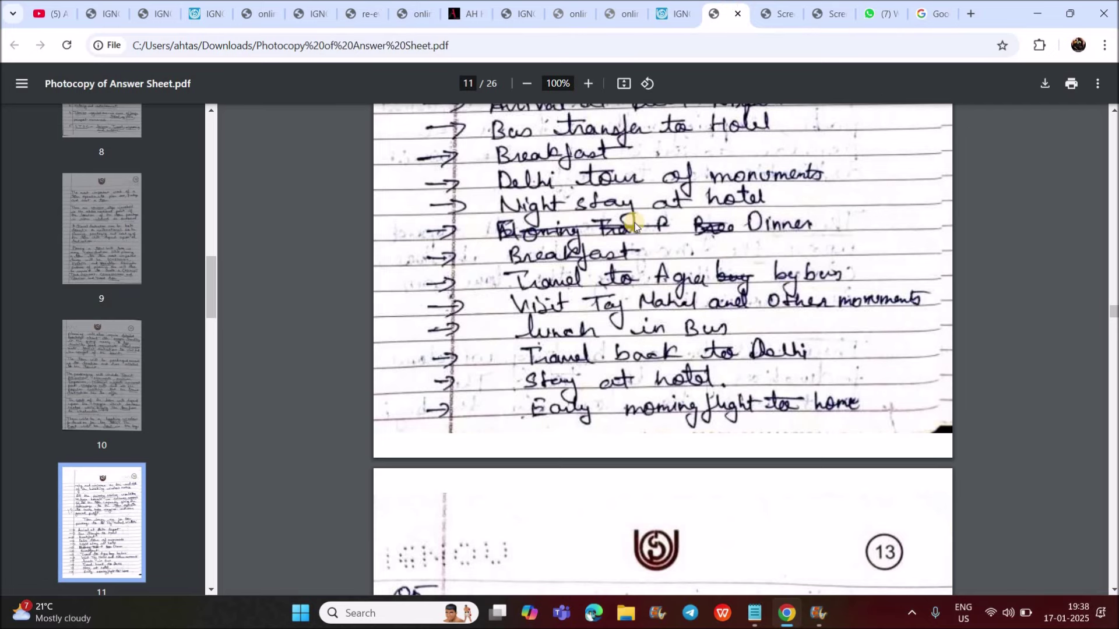
click(357, 7)
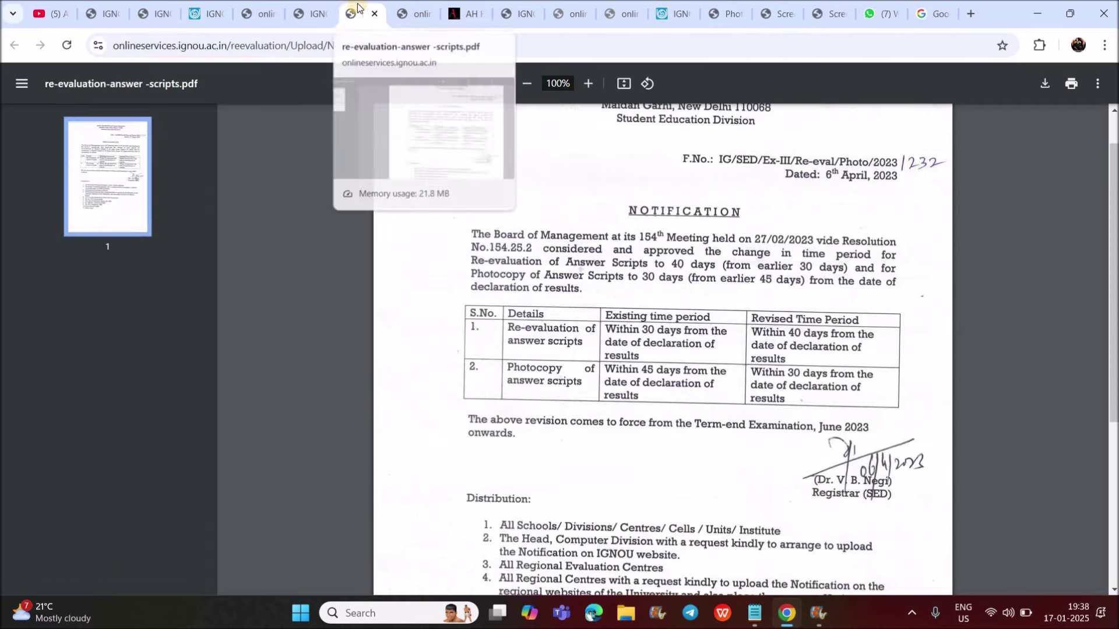
click(460, 13)
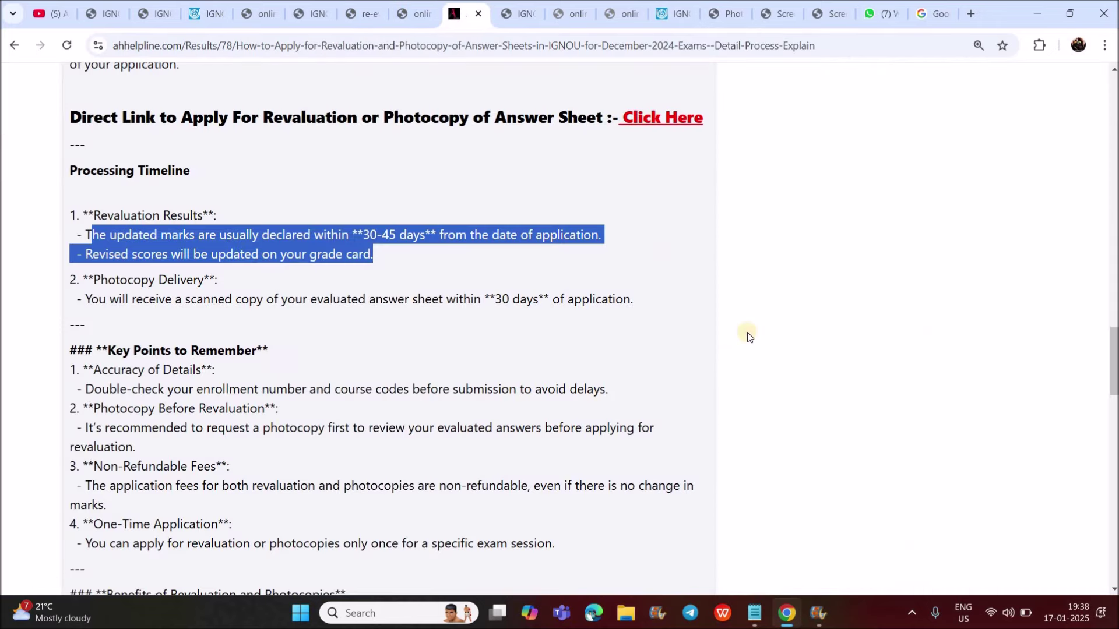
Review the re-evaluation portal's heading for December 2024 students, its form-filling instructions and the declaration
click(195, 14)
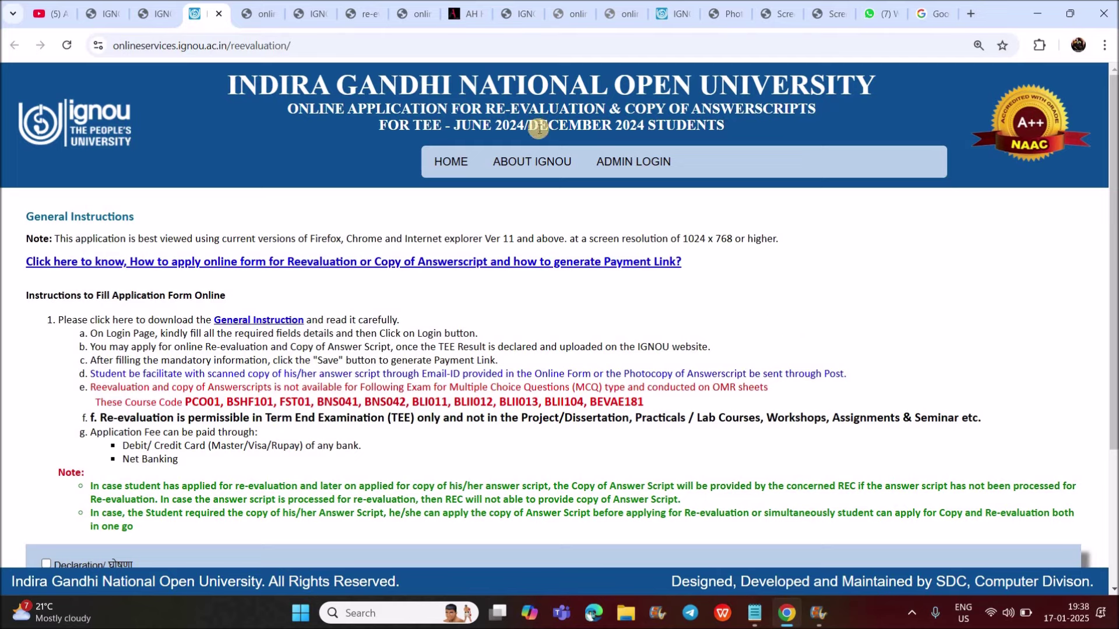
drag(537, 127, 729, 125)
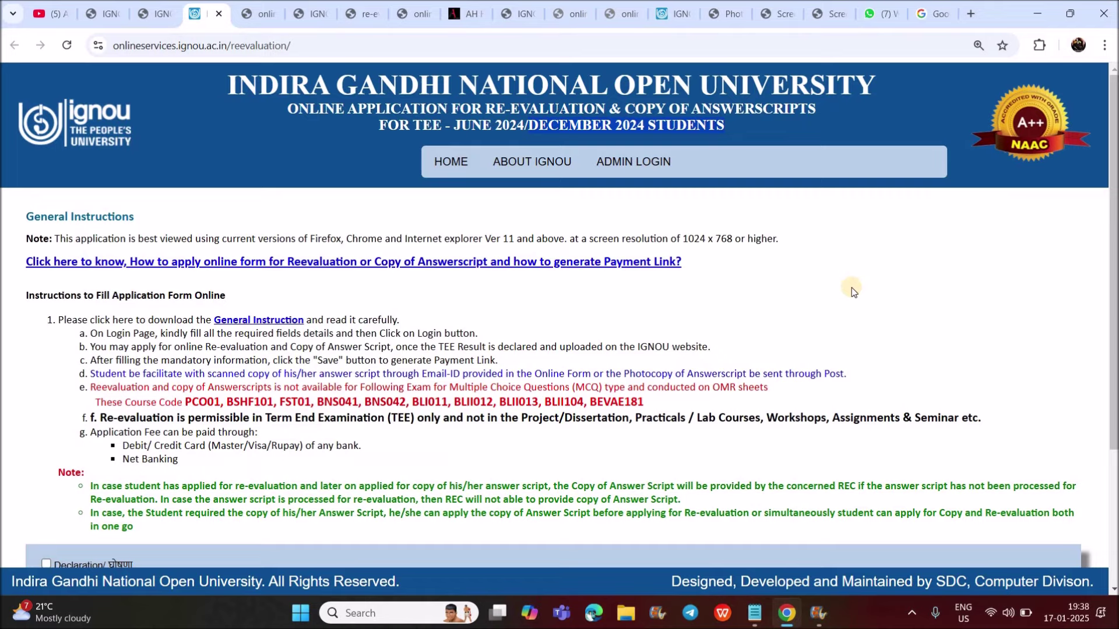
scroll(882, 335, down, 3)
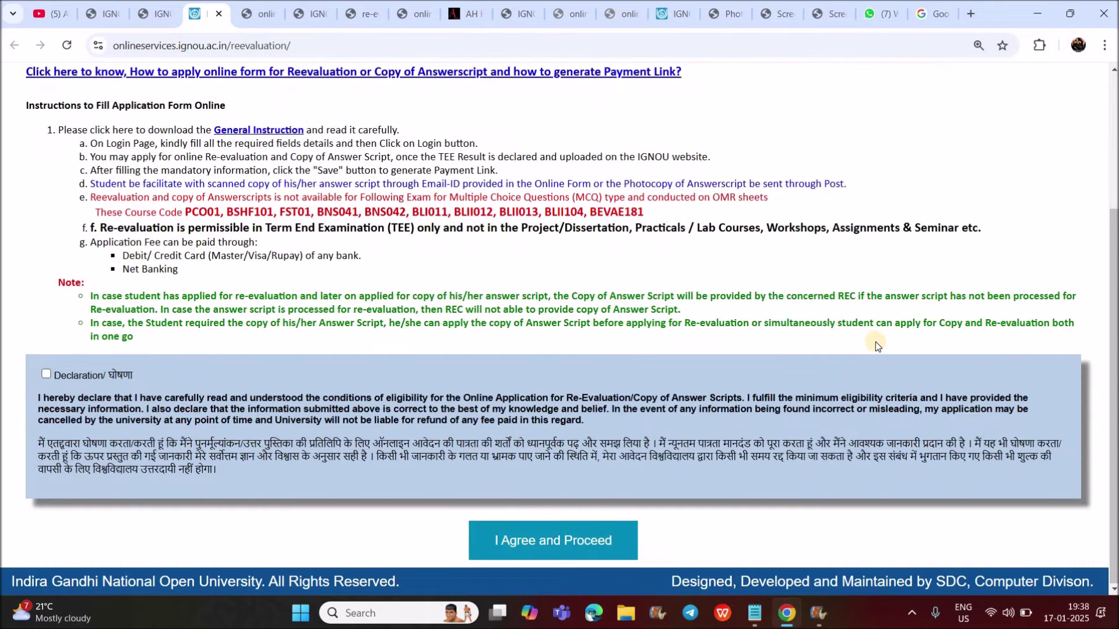
Switch to the AH Helpline channel on YouTube and subscribe with all notifications turned on
click(102, 13)
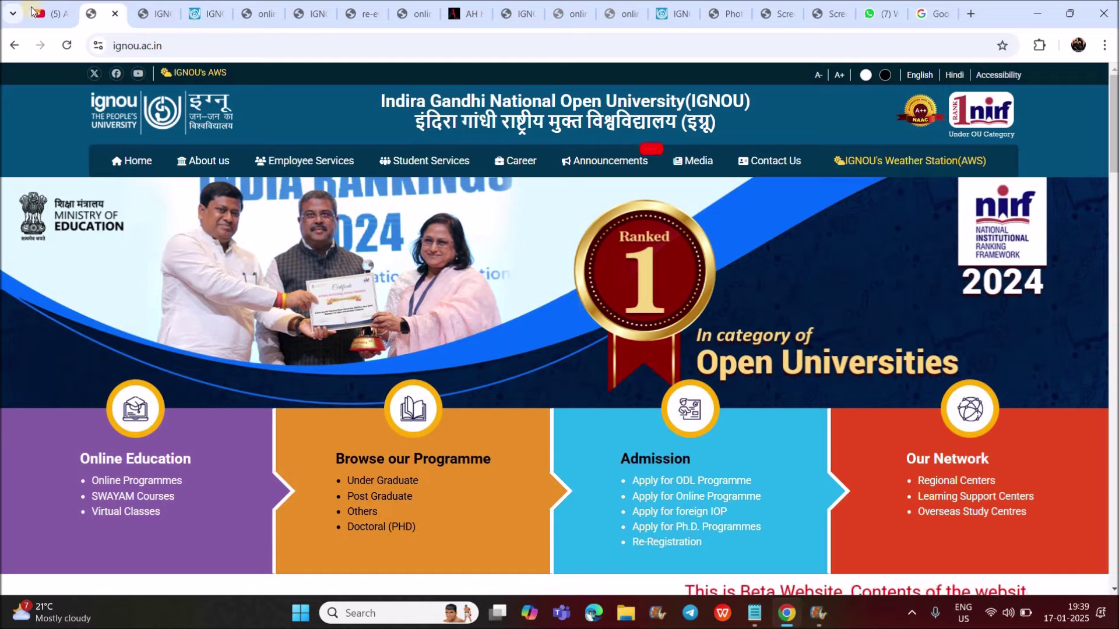
click(49, 14)
click(348, 322)
click(514, 350)
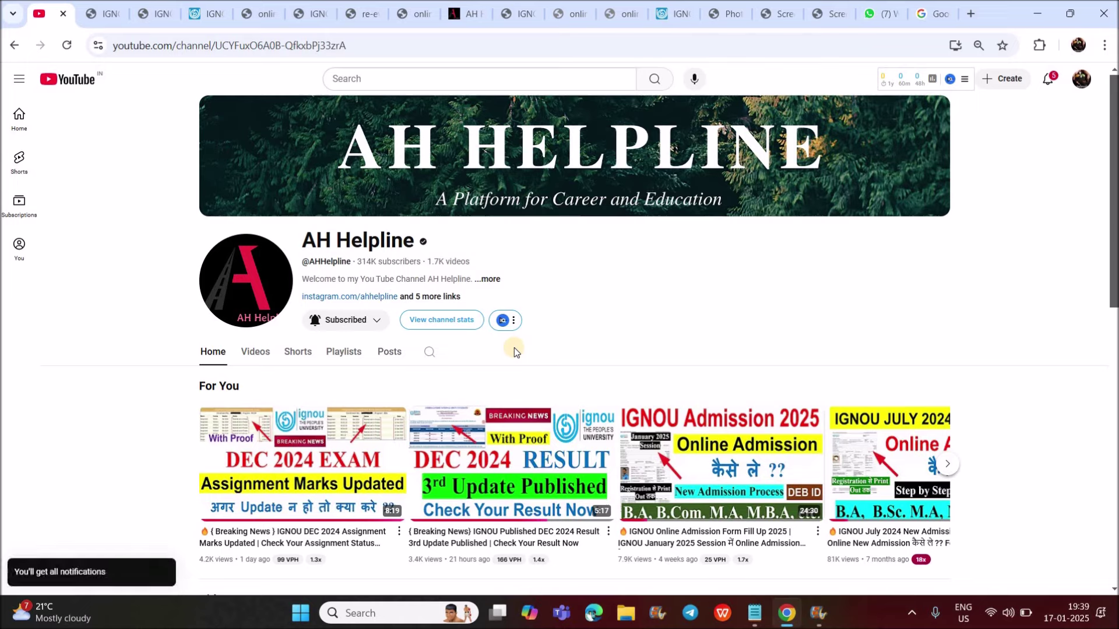